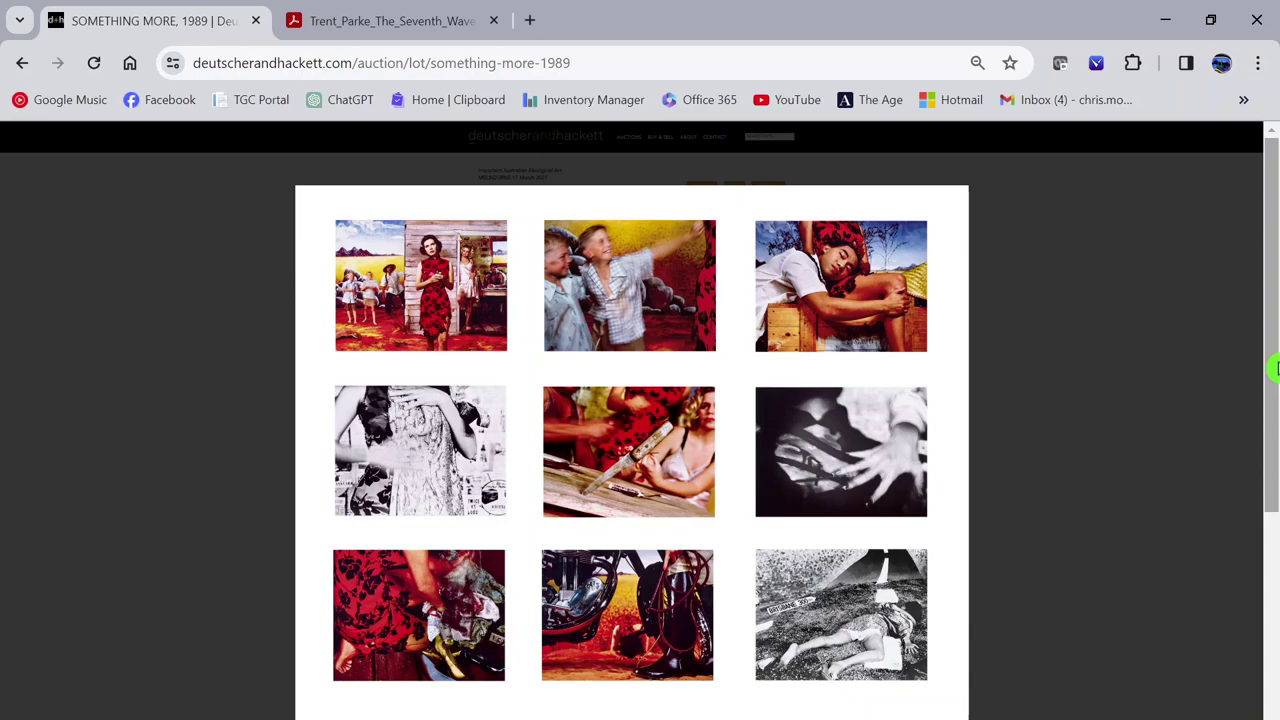
- Switch to the Trent_Parke_The_Seventh_Wave PDF tab showing Untitled #10, 1999-2000
click(416, 28)
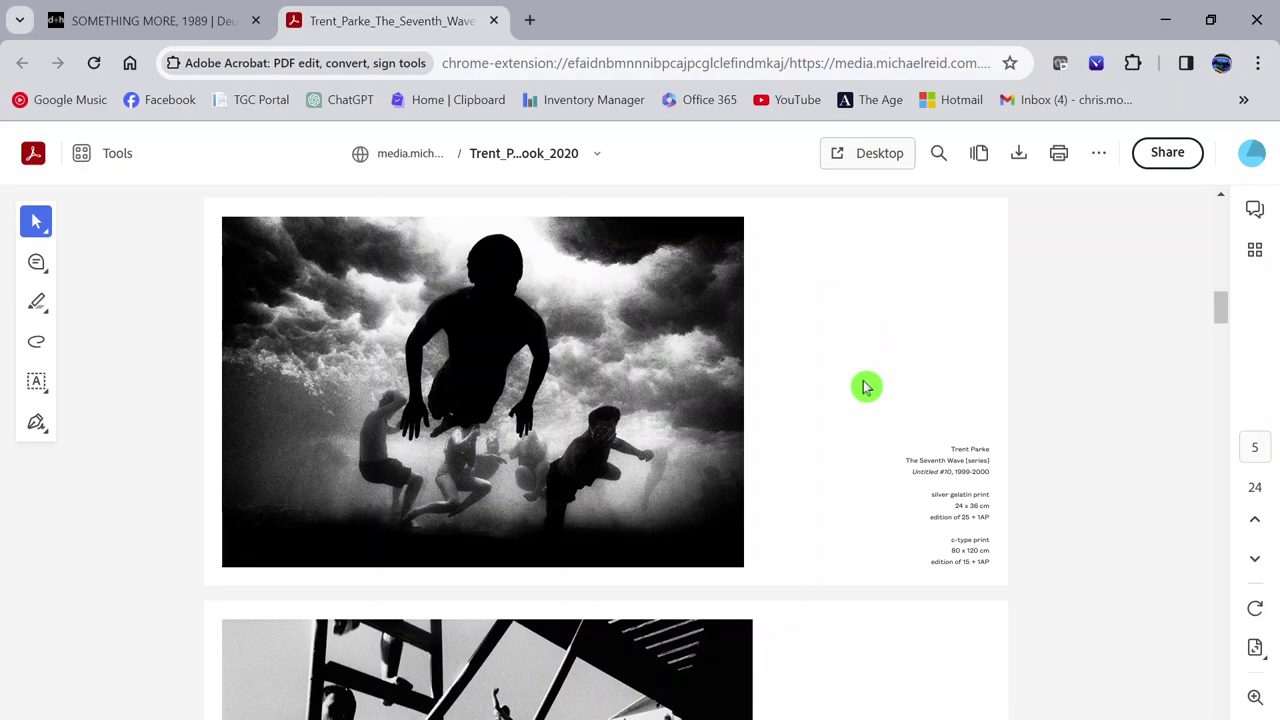
- Scroll through the Seventh Wave photographs from page 5 down to page 16
scroll(866, 387, down, 6)
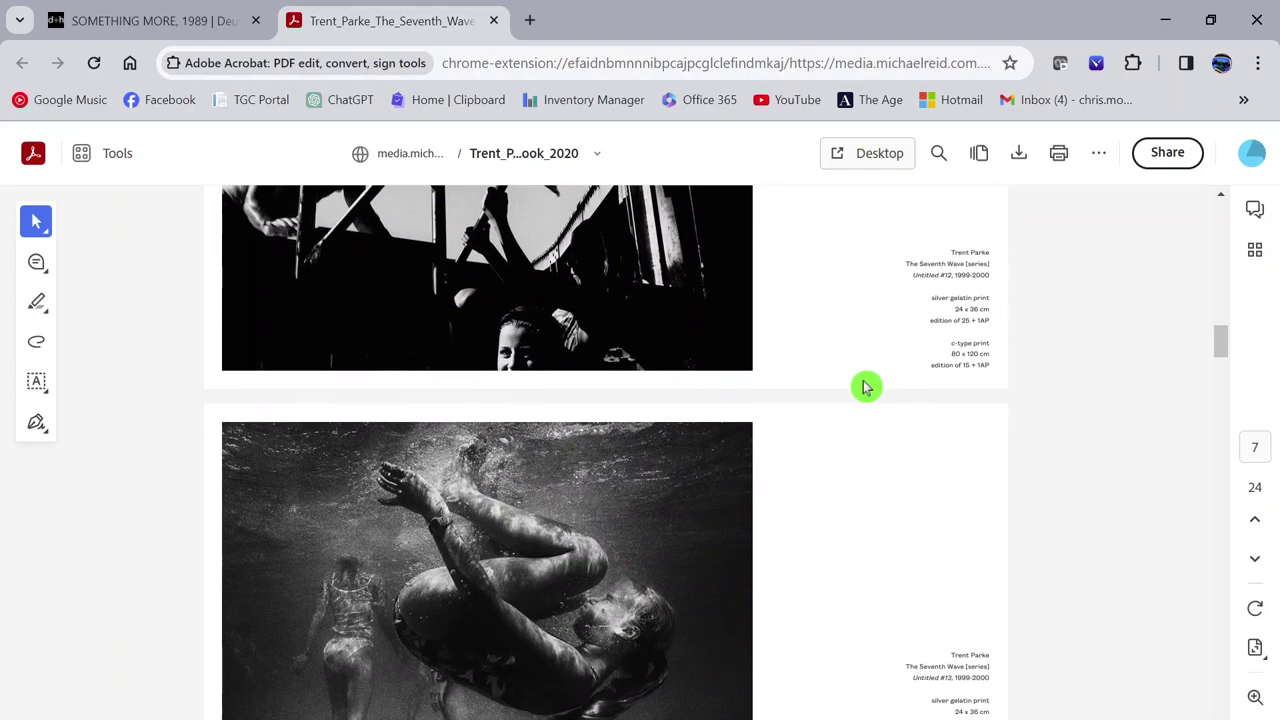
scroll(866, 387, down, 5)
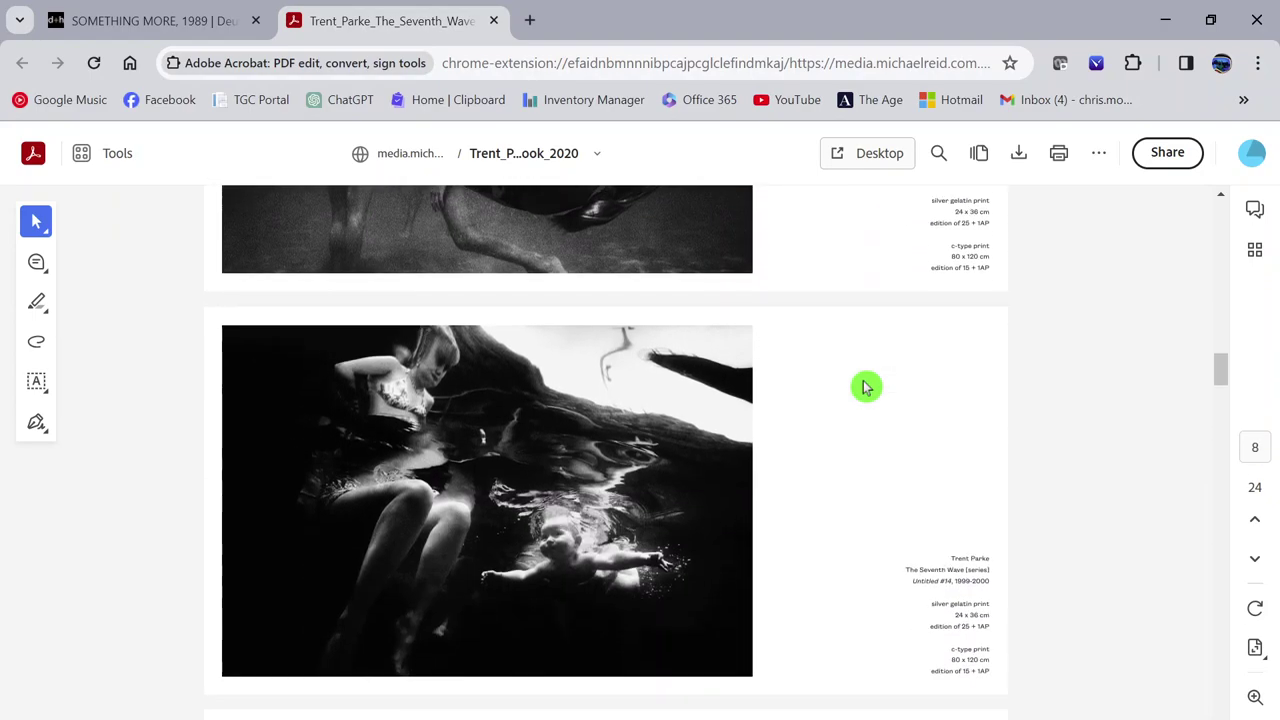
scroll(866, 387, down, 8)
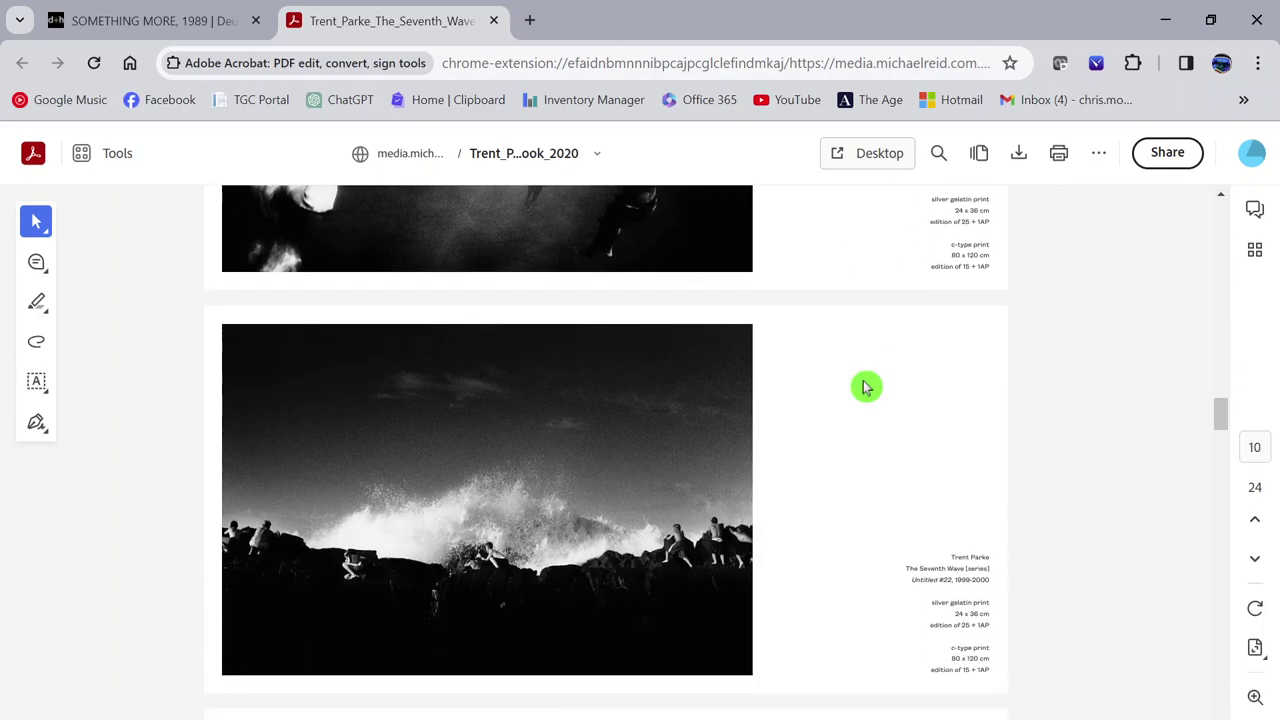
scroll(866, 387, down, 5)
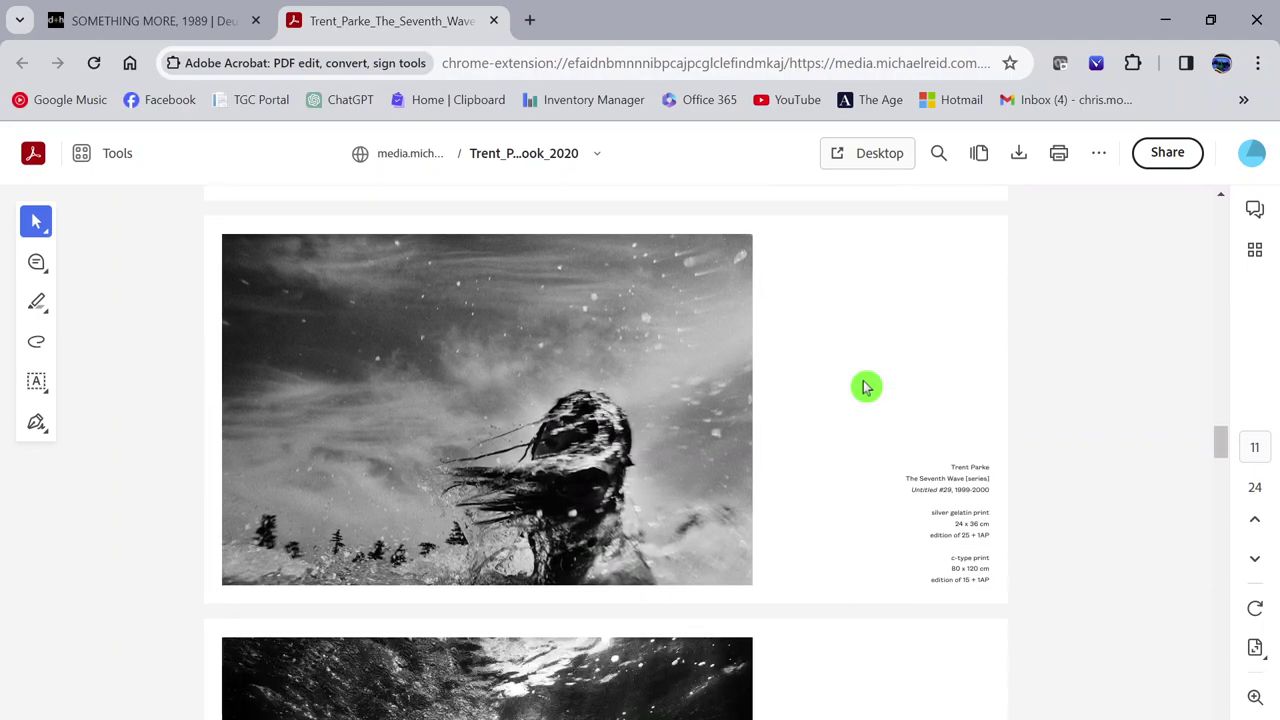
scroll(866, 387, down, 1)
scroll(866, 387, down, 8)
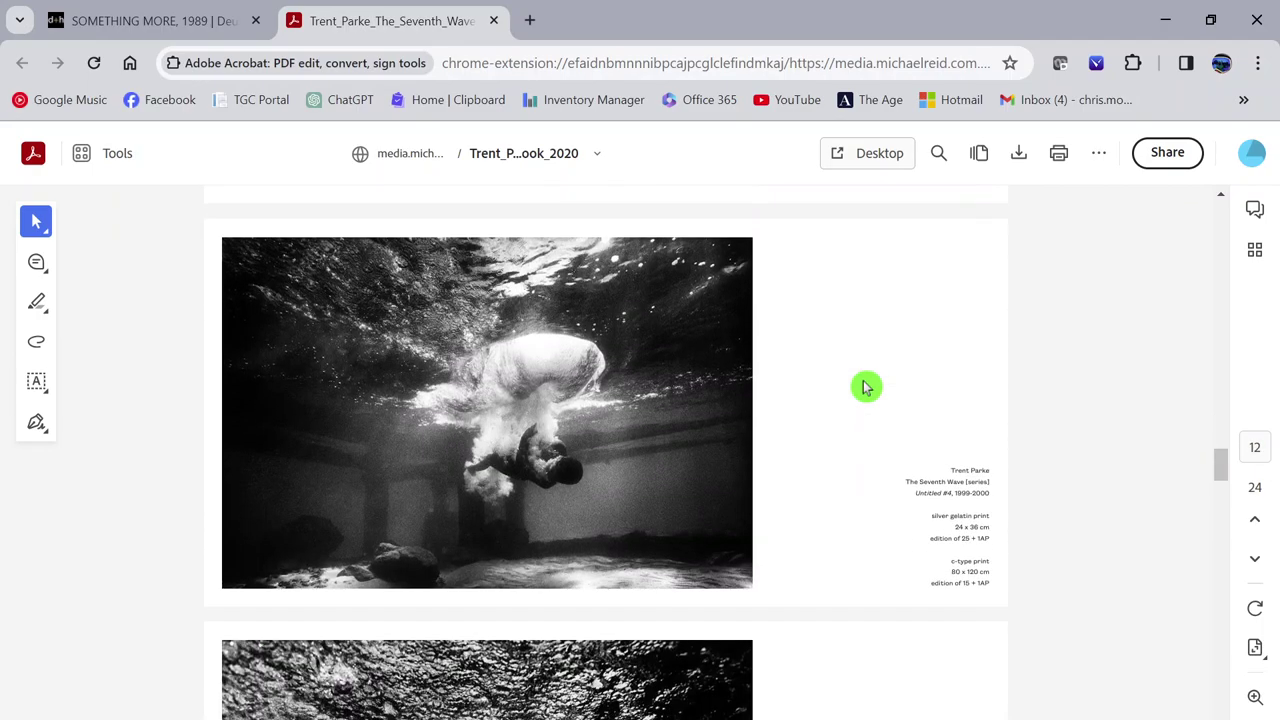
scroll(866, 387, down, 1)
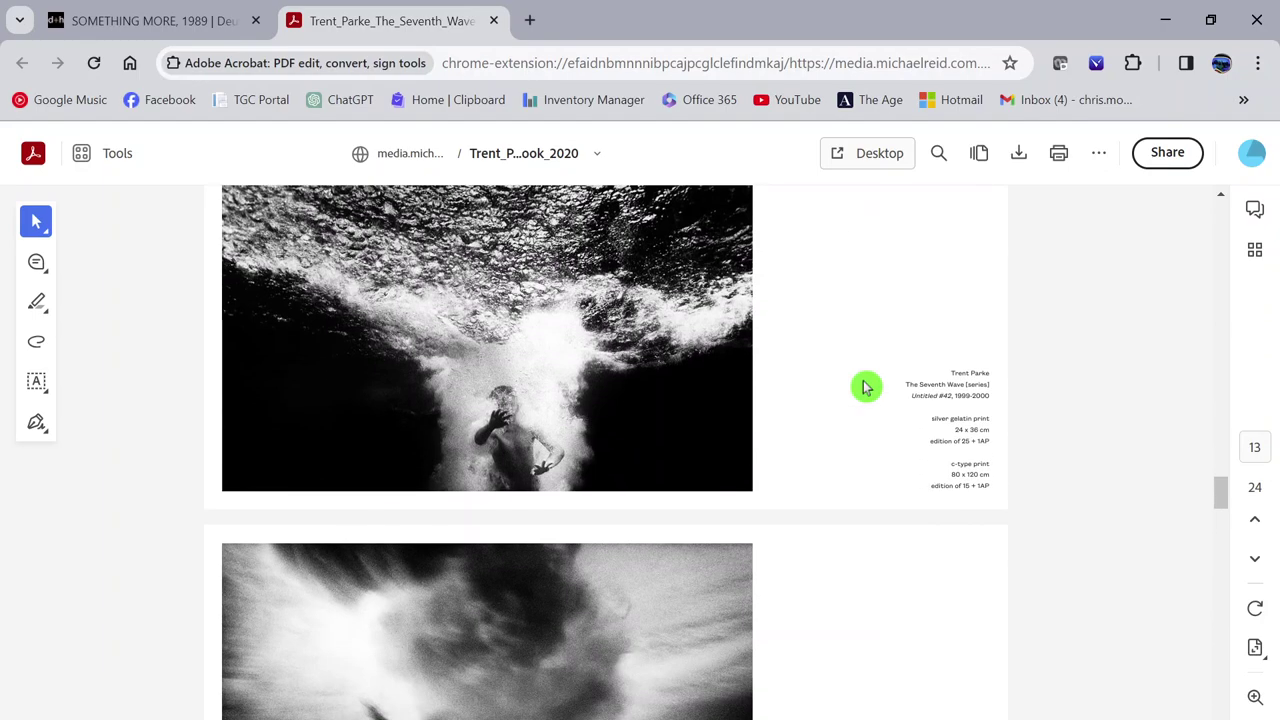
scroll(866, 387, down, 7)
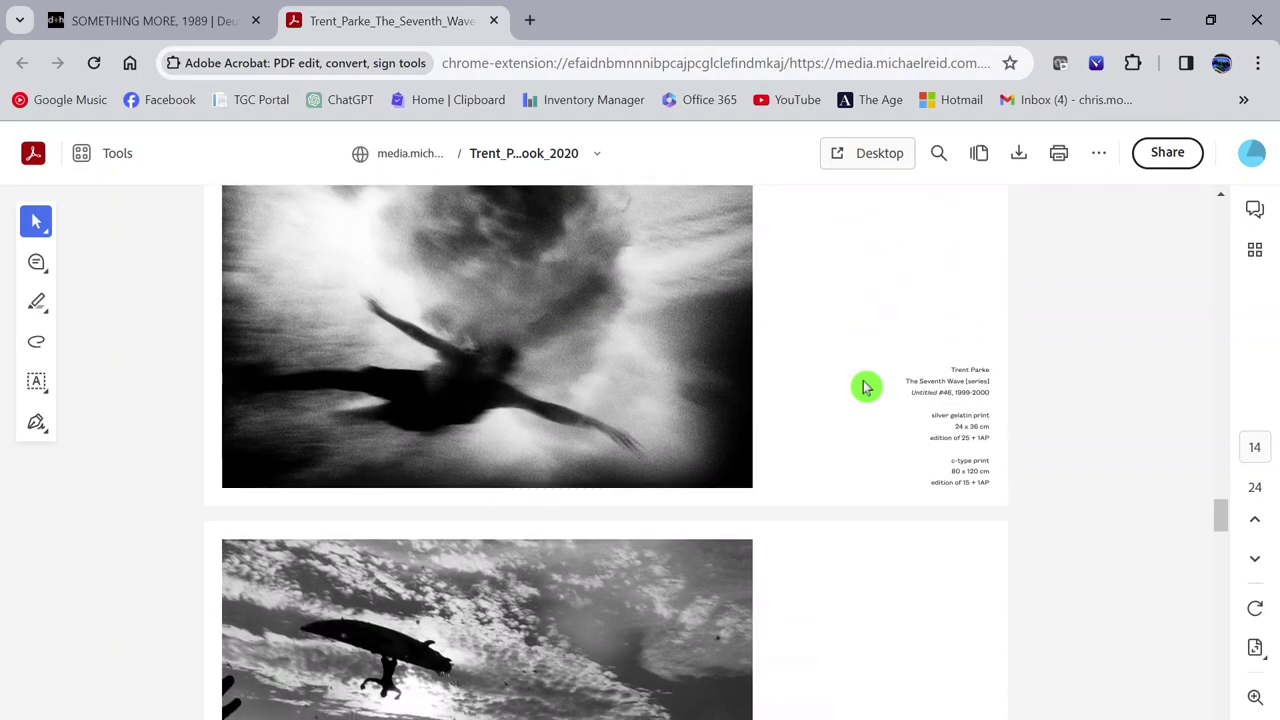
scroll(866, 387, down, 2)
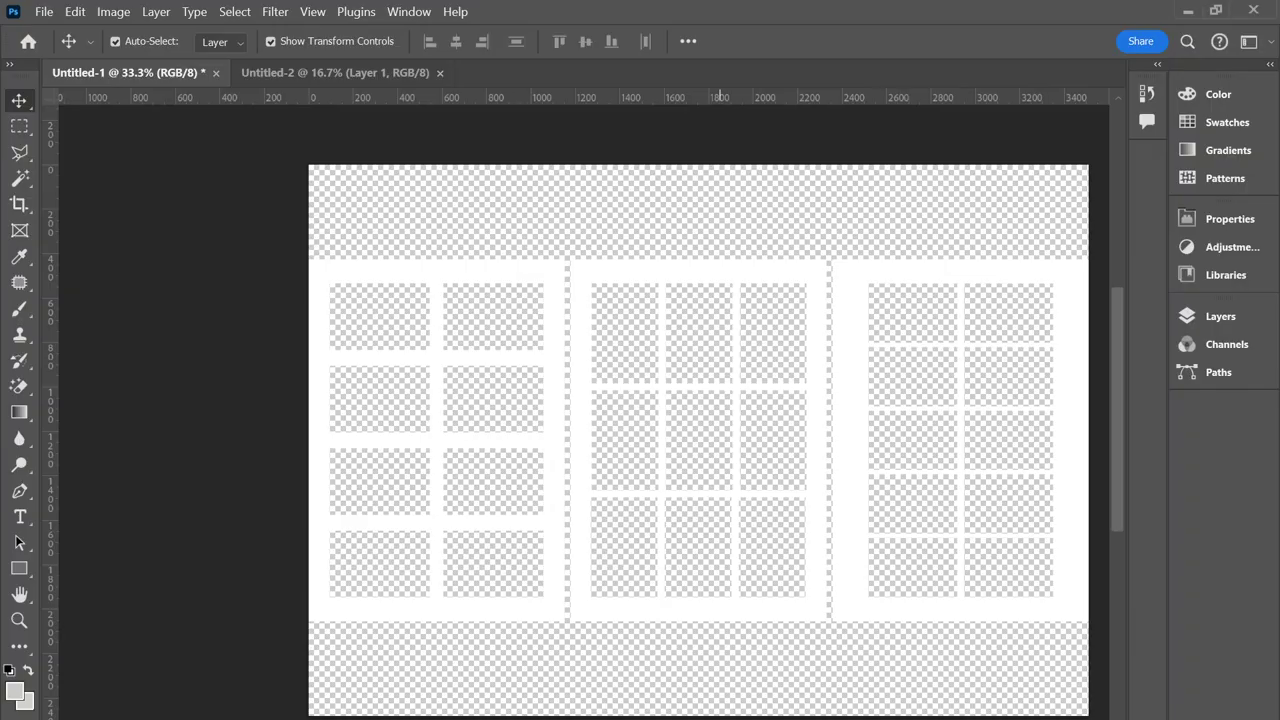
- Close the old Untitled-2 and choose the A3 print preset for a new document
click(320, 80)
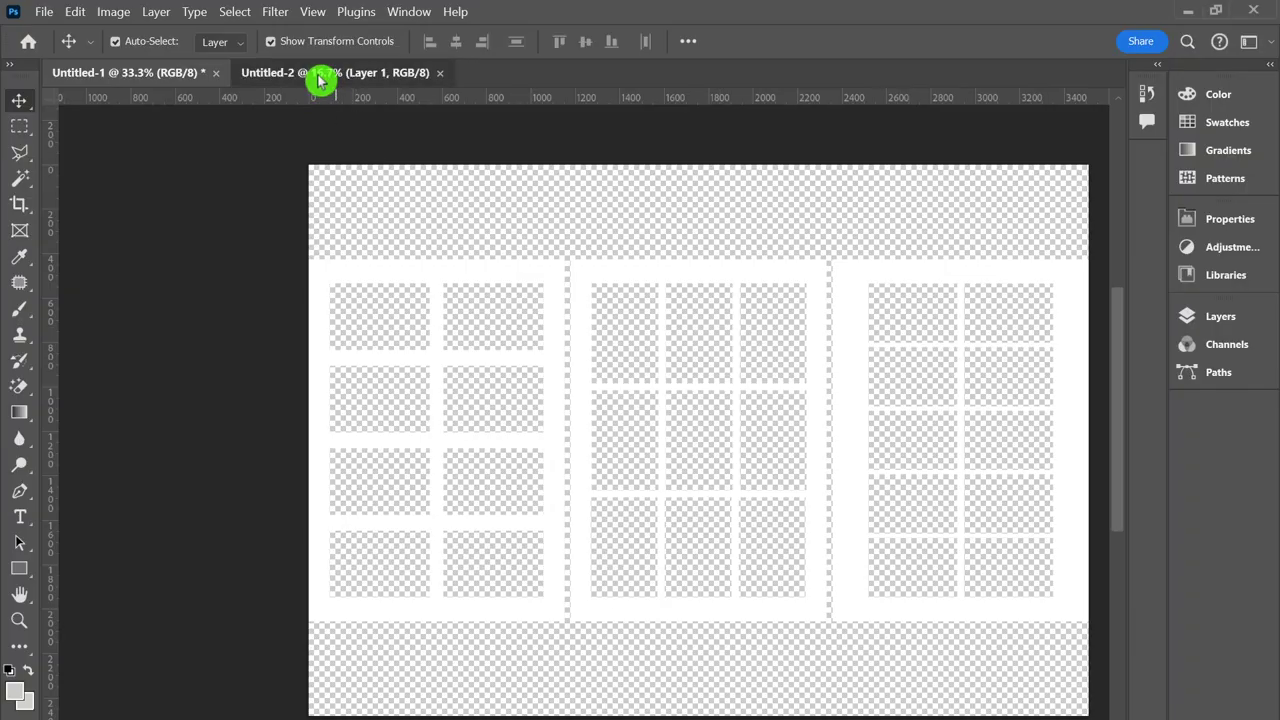
click(440, 73)
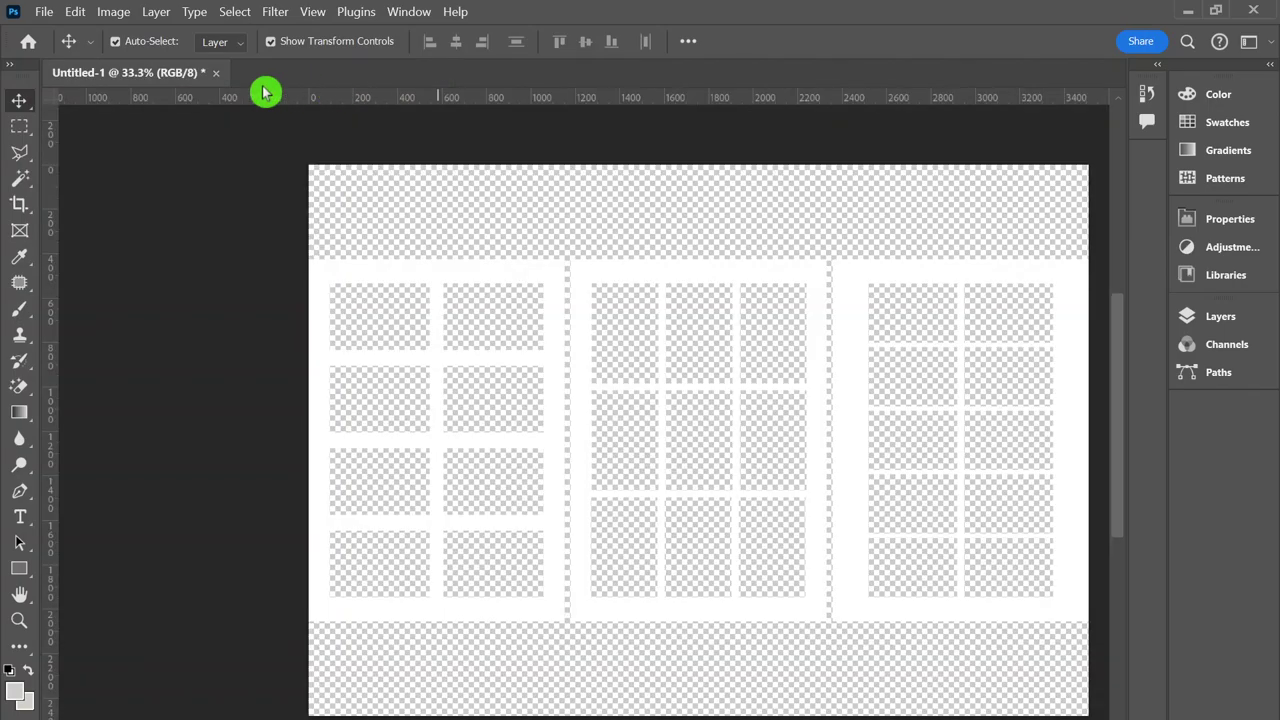
click(44, 12)
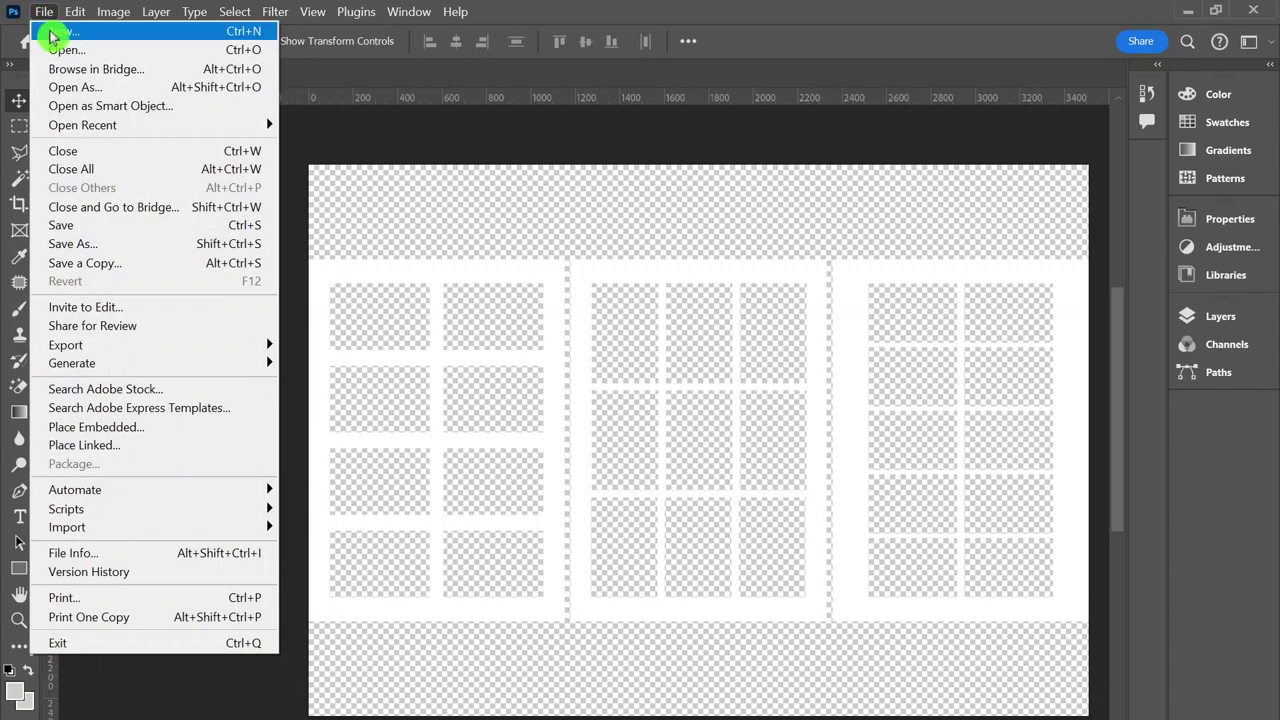
click(52, 36)
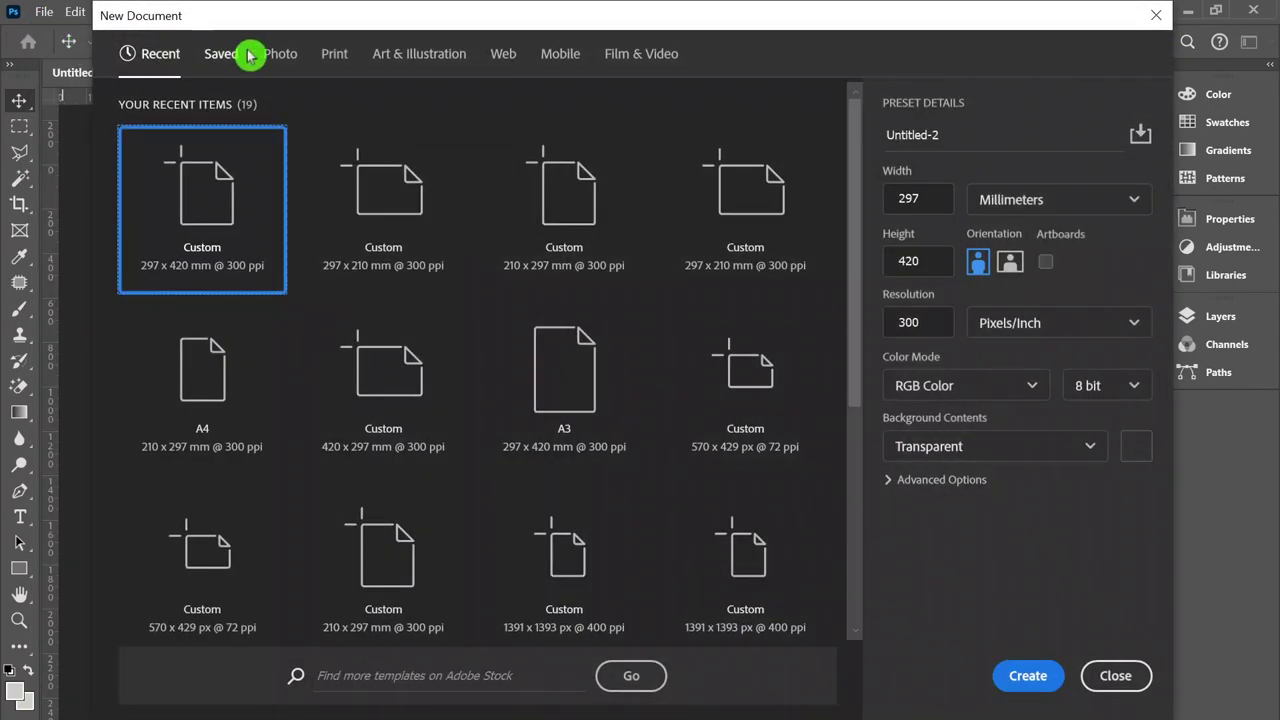
click(334, 58)
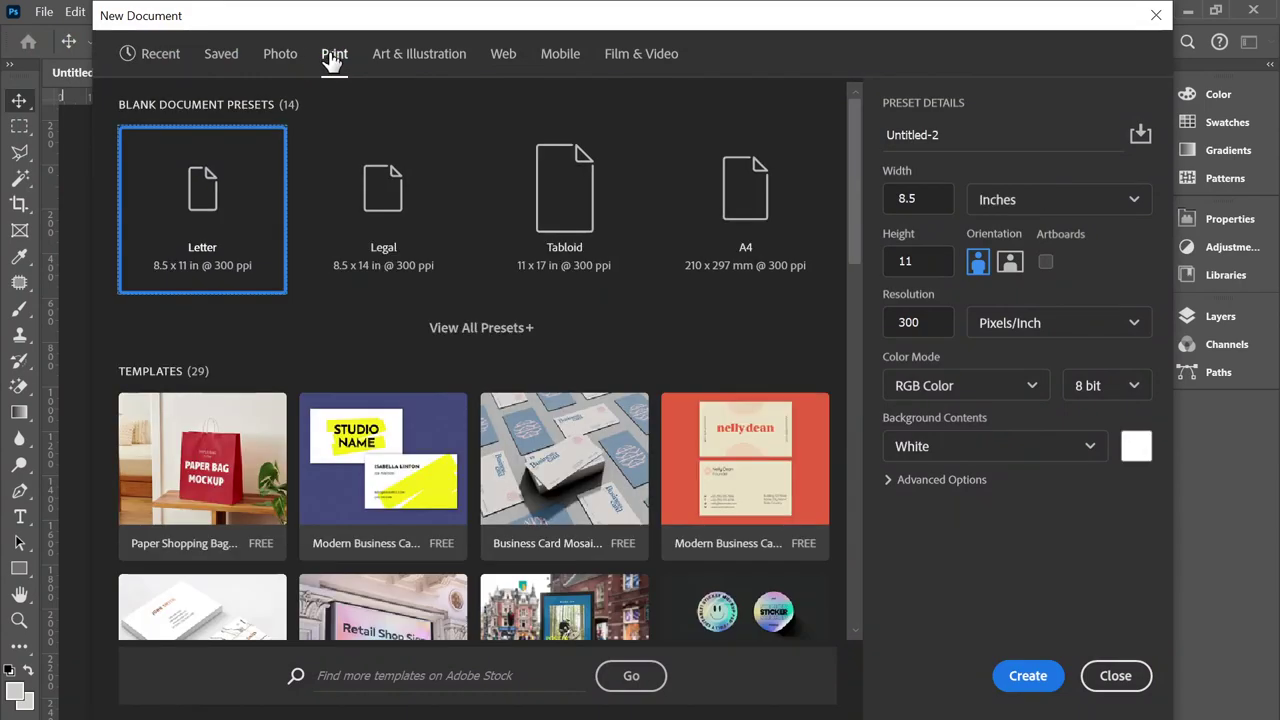
click(464, 329)
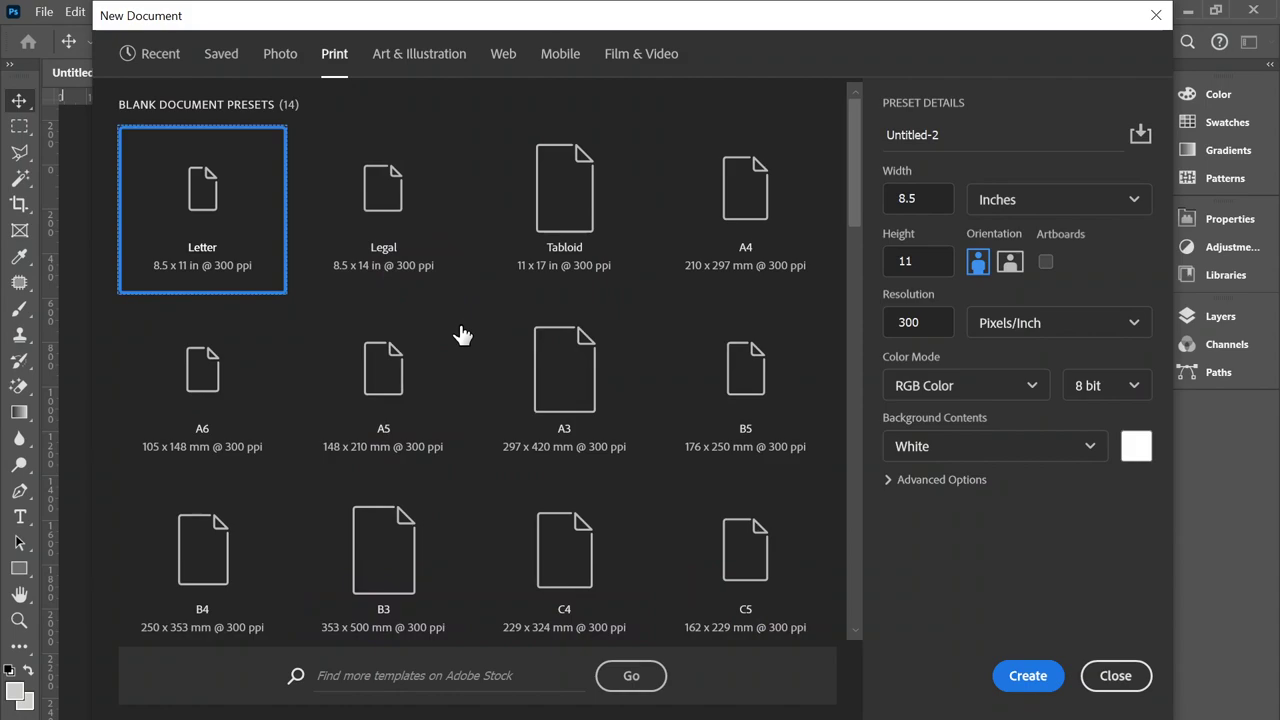
click(544, 365)
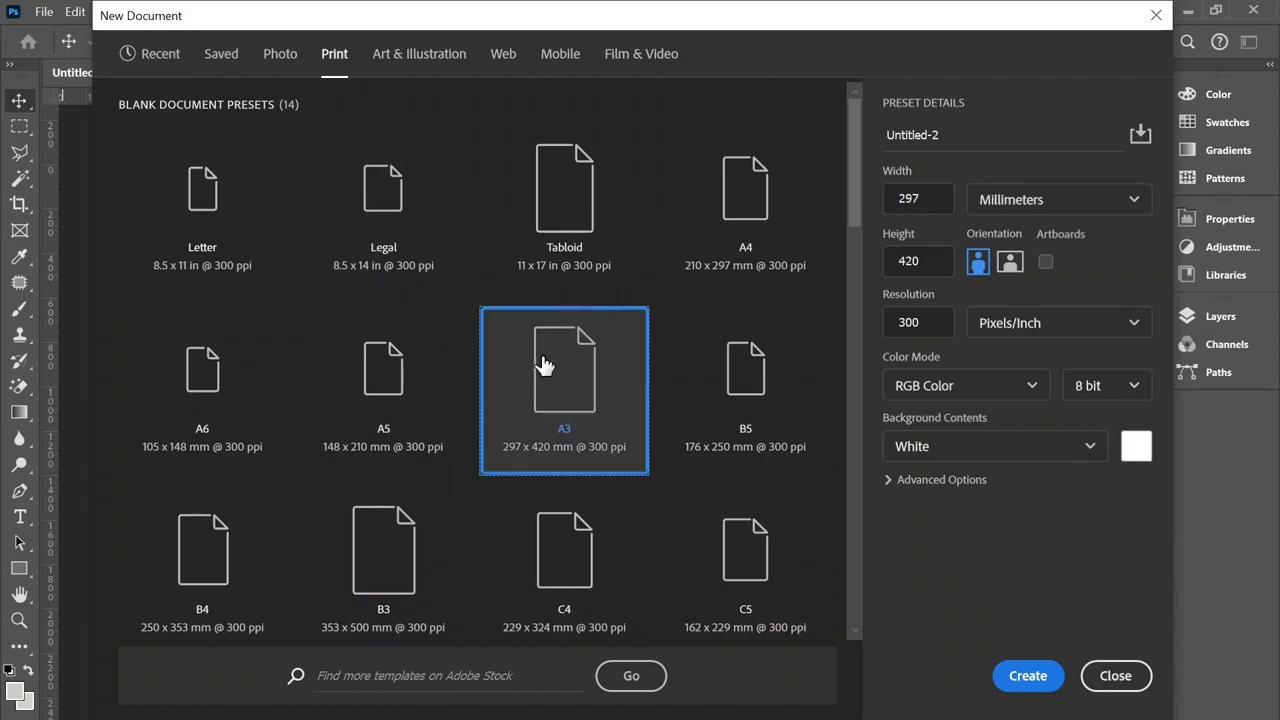
- Make the A3 page portrait, CMYK Color, with a transparent background, and create it
click(980, 263)
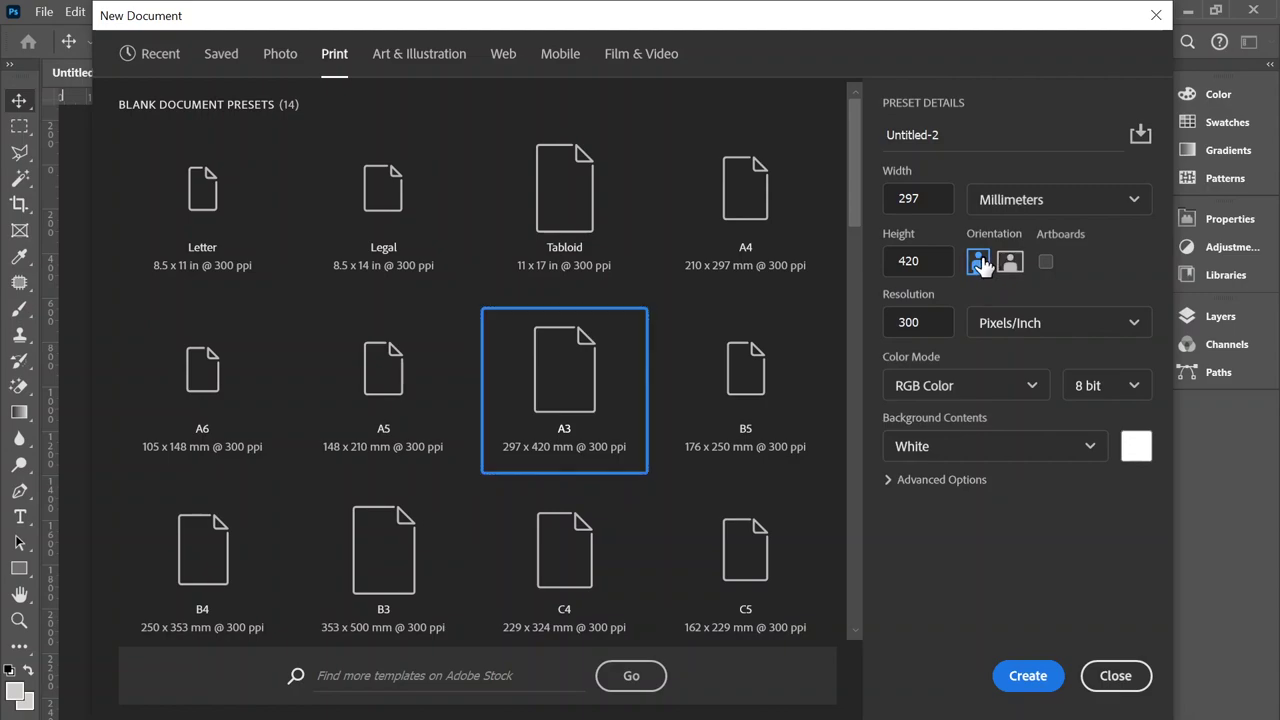
click(985, 388)
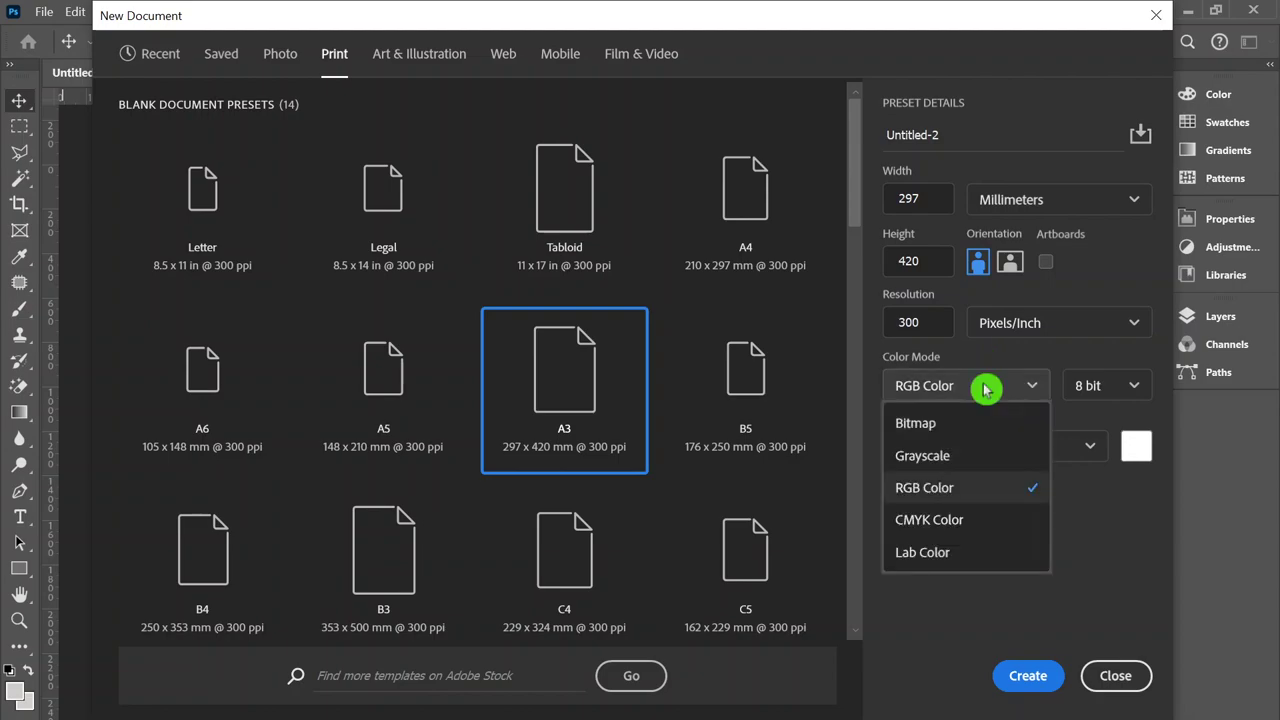
click(902, 520)
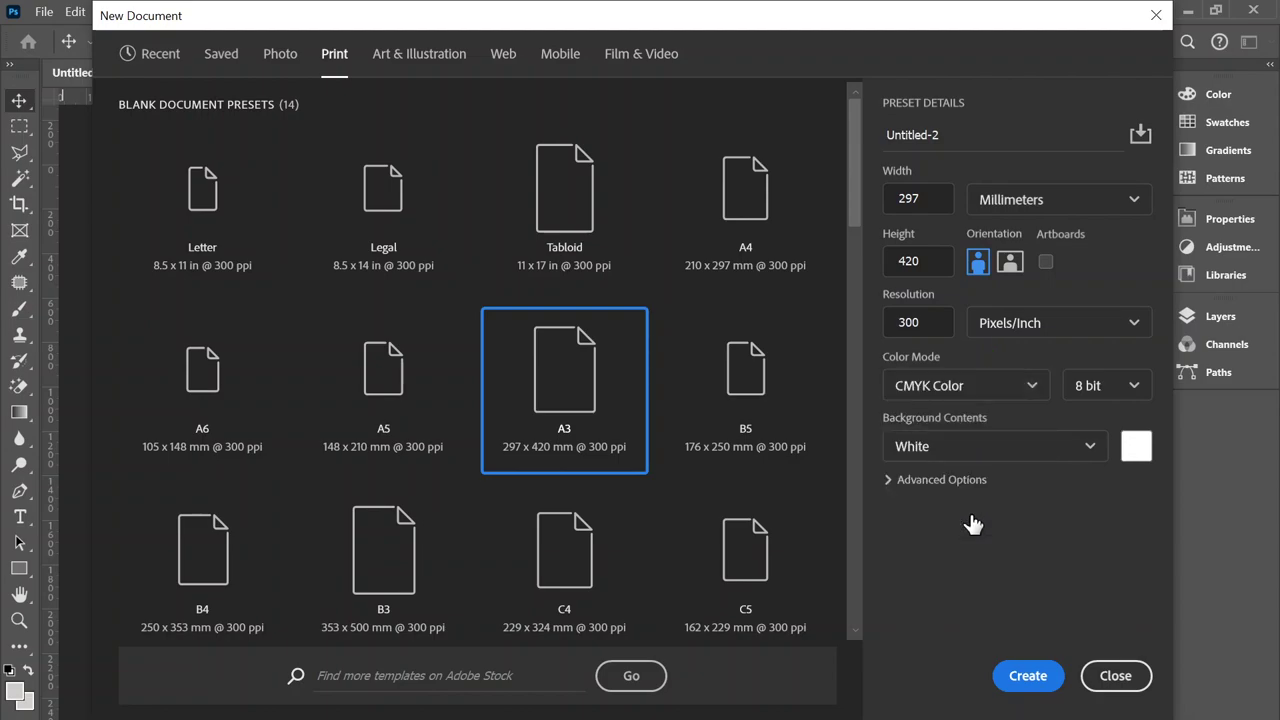
click(955, 455)
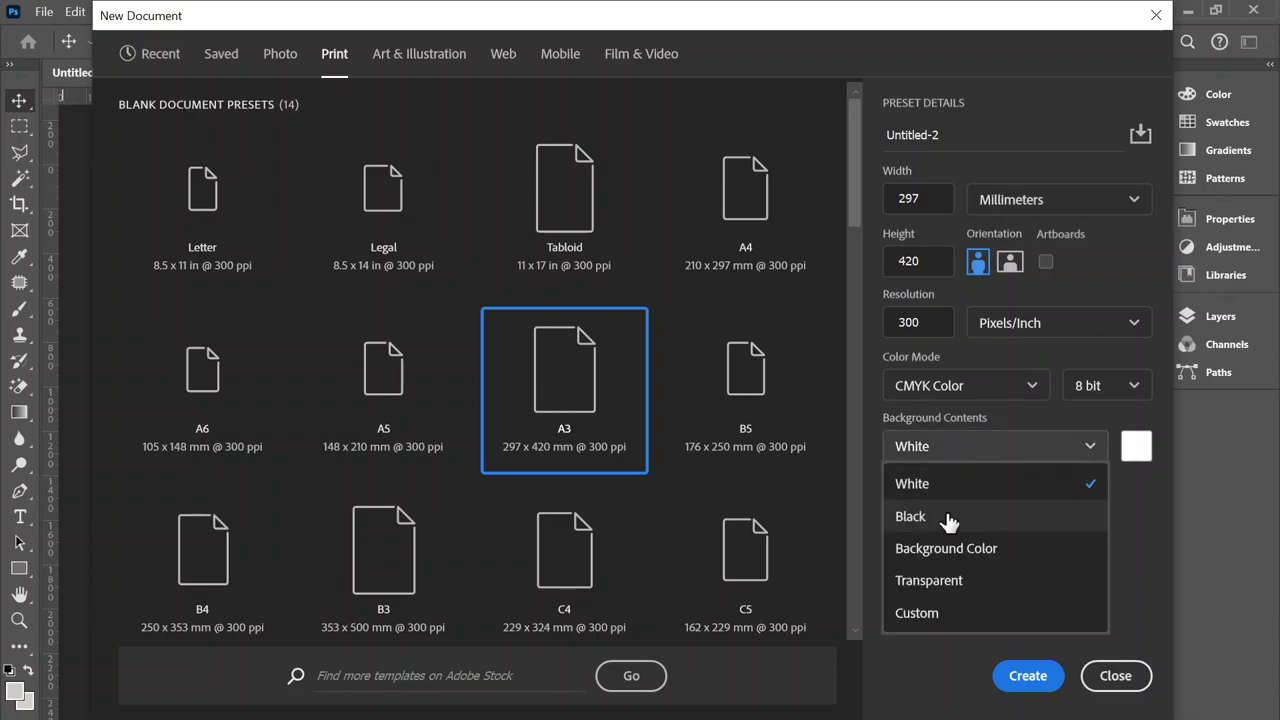
click(945, 582)
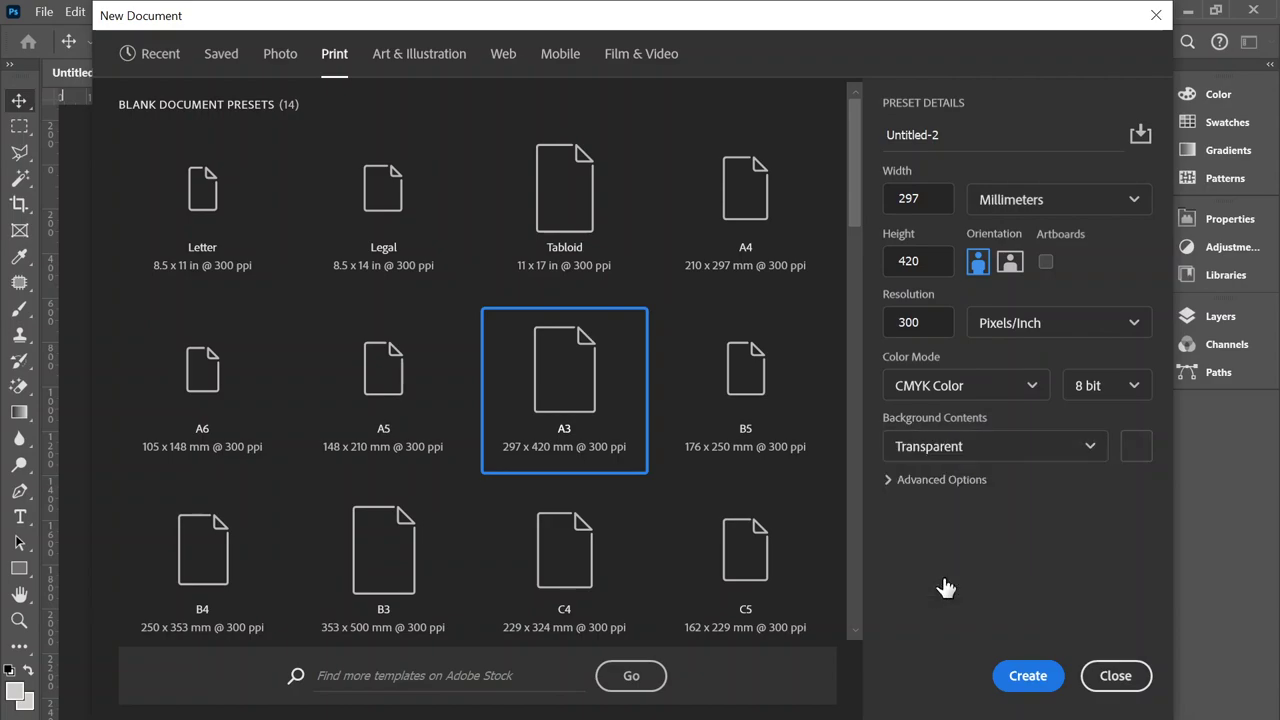
click(1022, 677)
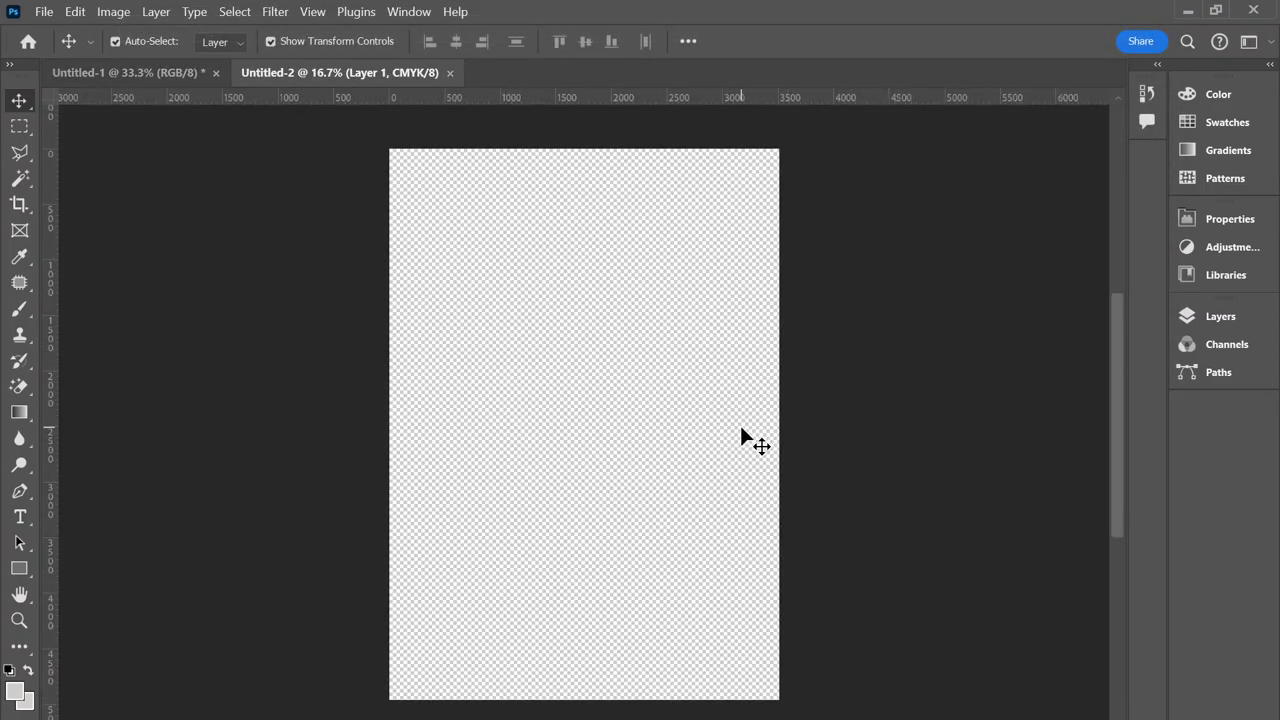
- Zoom in and back out on the blank A3 canvas, then bring up Microsoft Teams
key(ctrl+plus)
key(ctrl+plus)
key(ctrl+plus)
key(ctrl+plus)
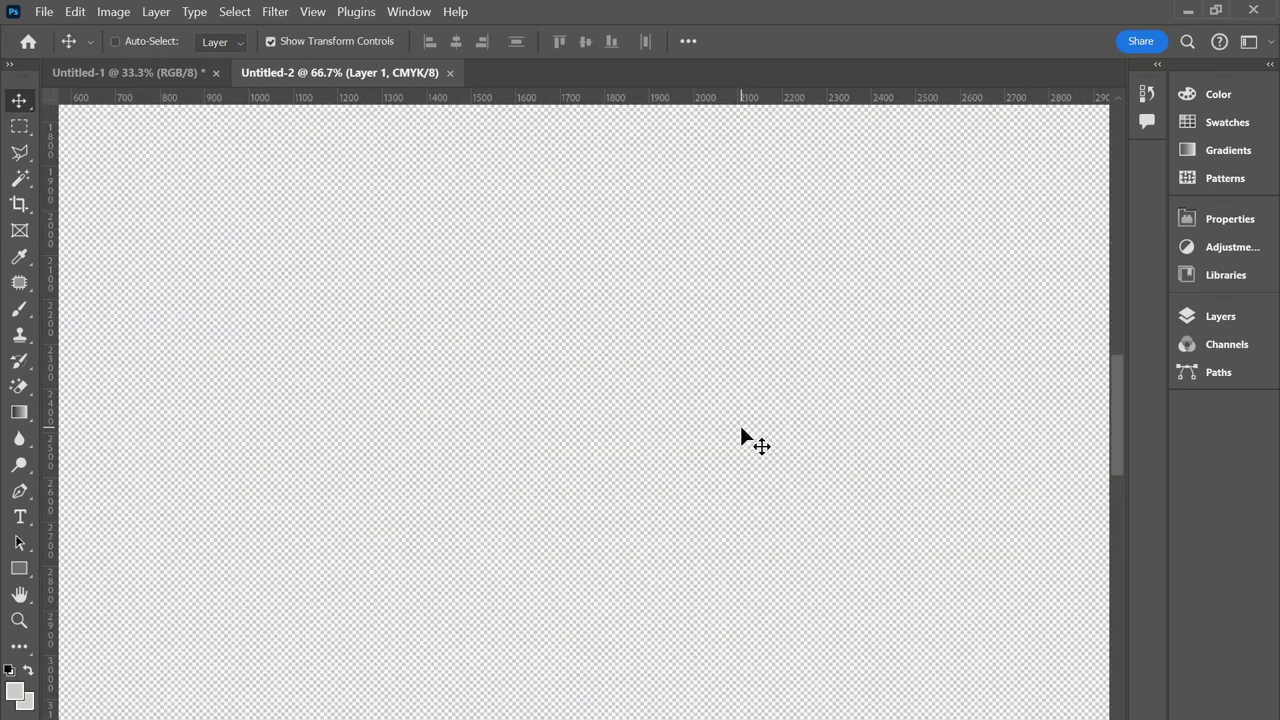
key(ctrl+minus)
key(ctrl+minus)
key(ctrl+minus)
key(ctrl+minus)
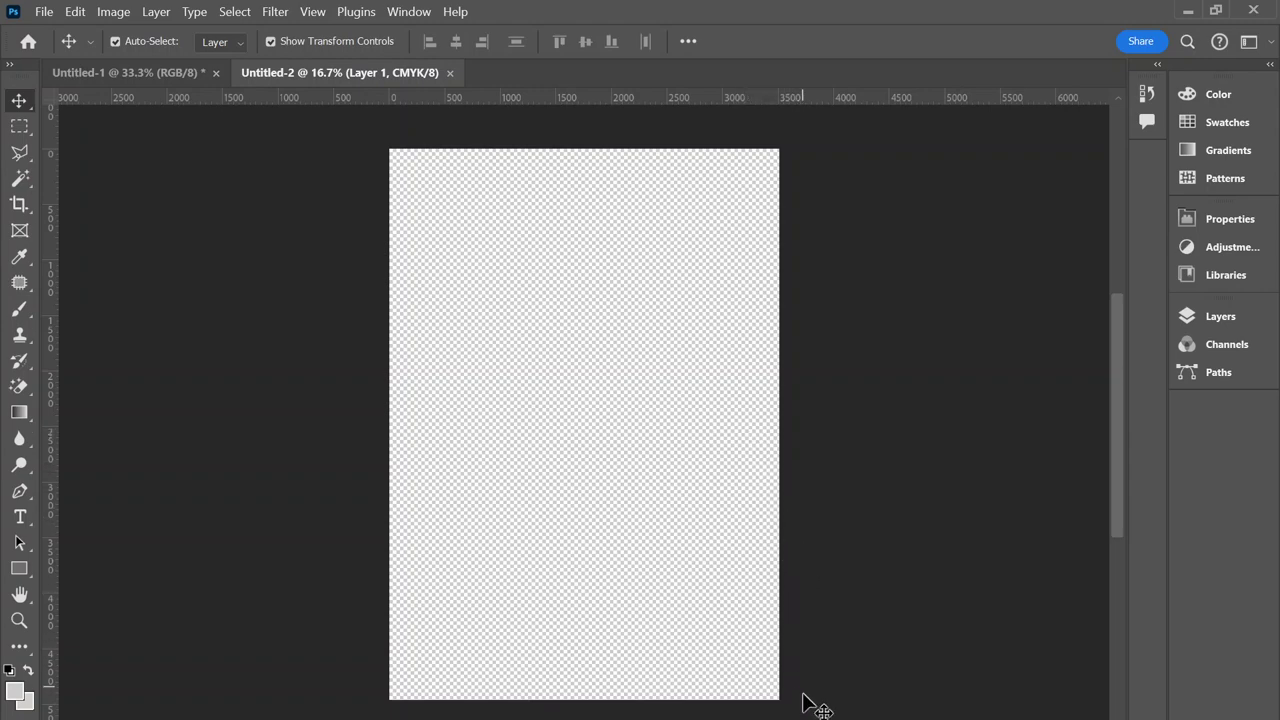
click(828, 675)
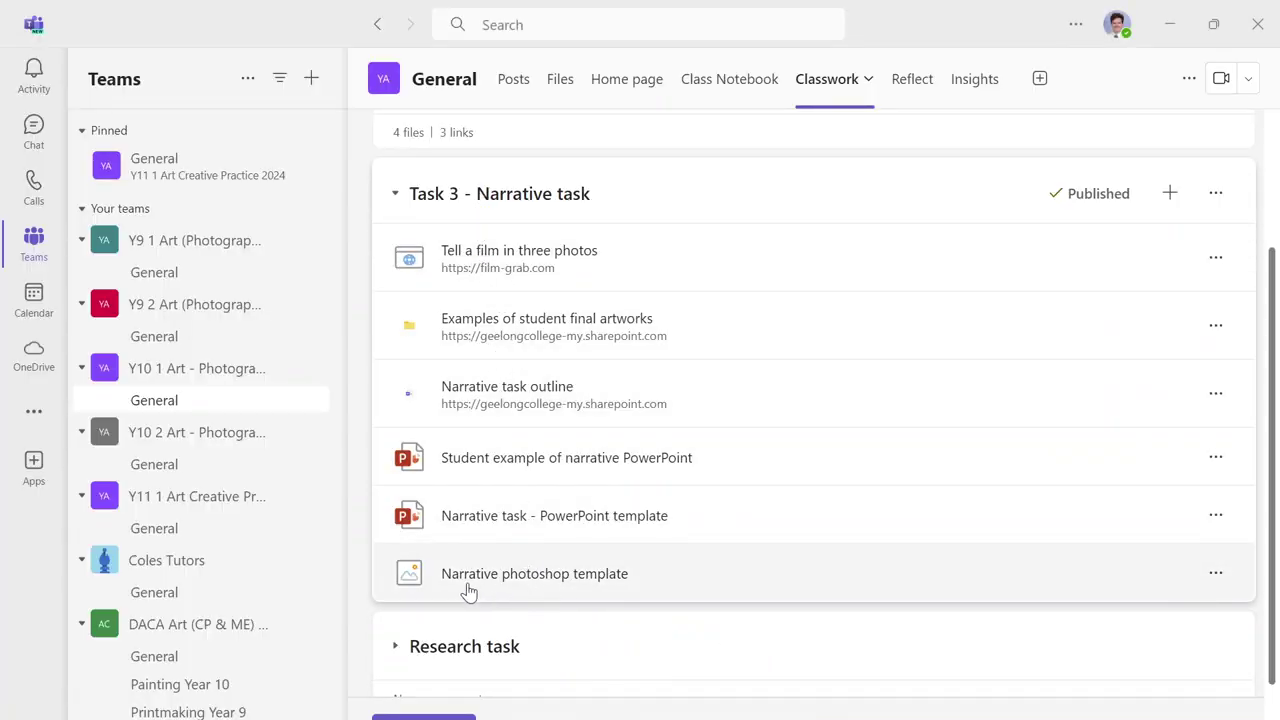
- Download Narrative photoshop template.png from the Task 3 - Narrative task classwork
click(1217, 574)
click(1155, 398)
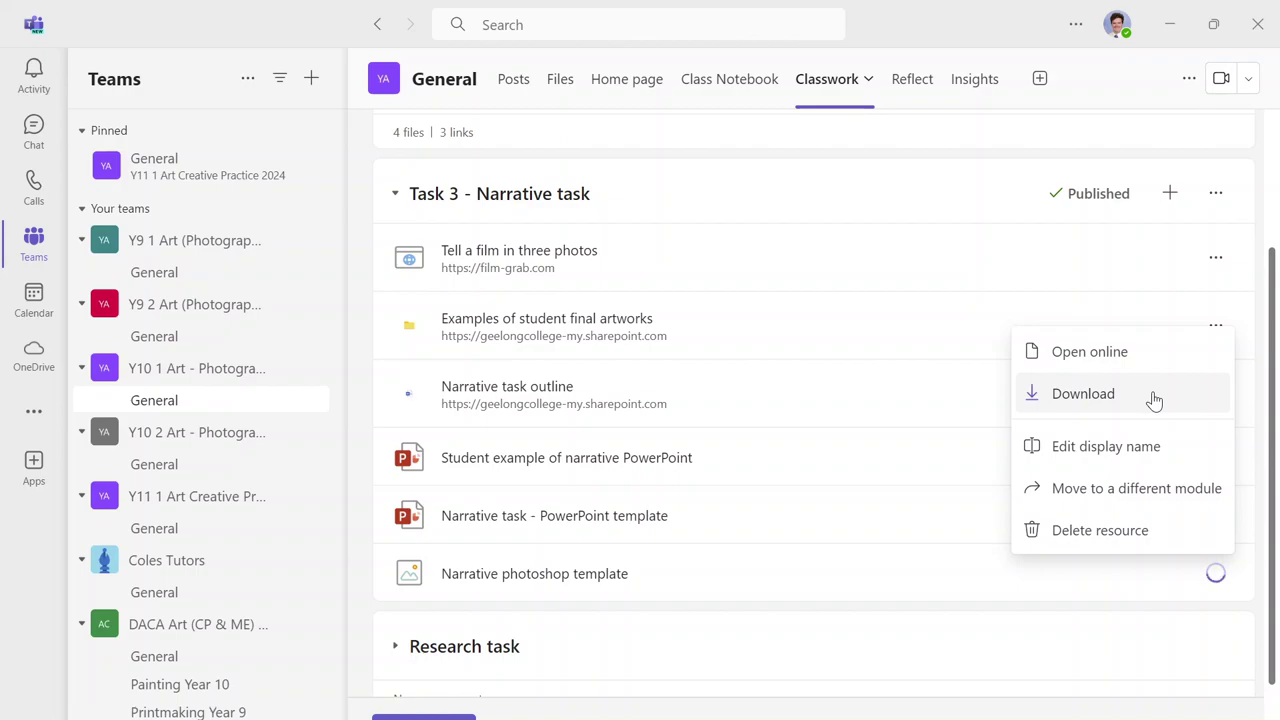
click(1154, 394)
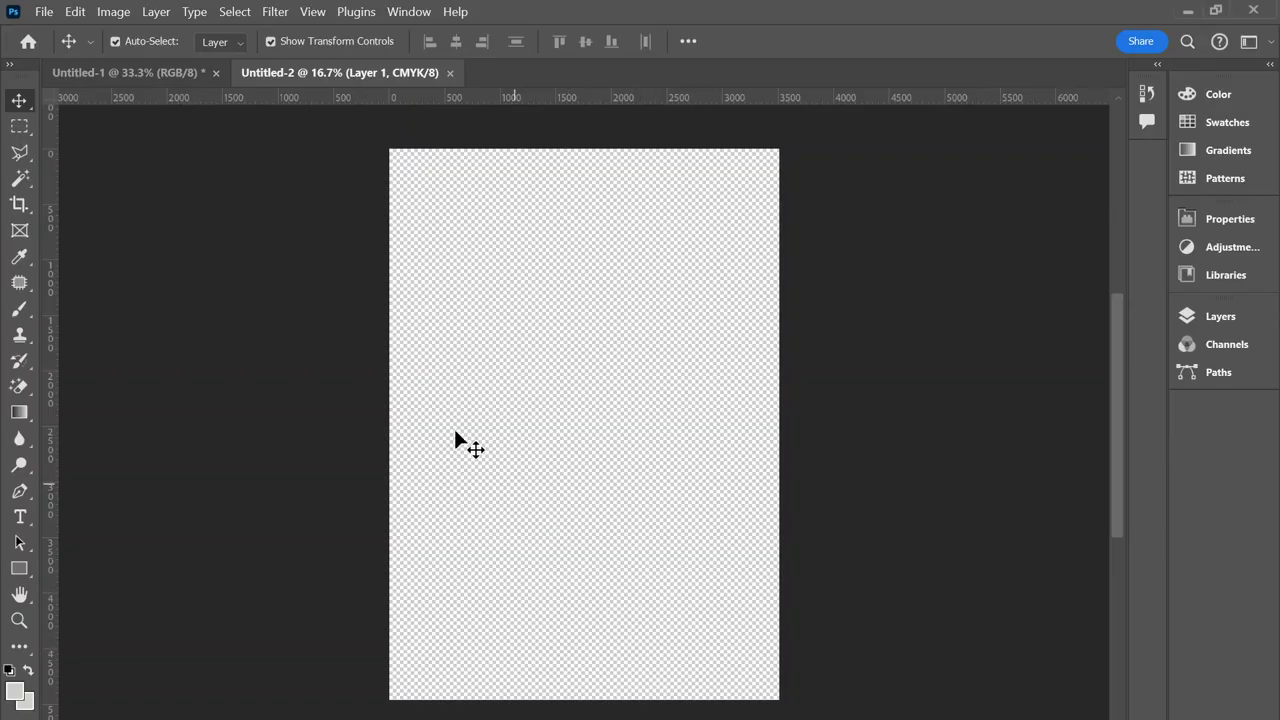
- Place Narrative photoshop template from Downloads into Untitled-2 as an embedded image
click(43, 12)
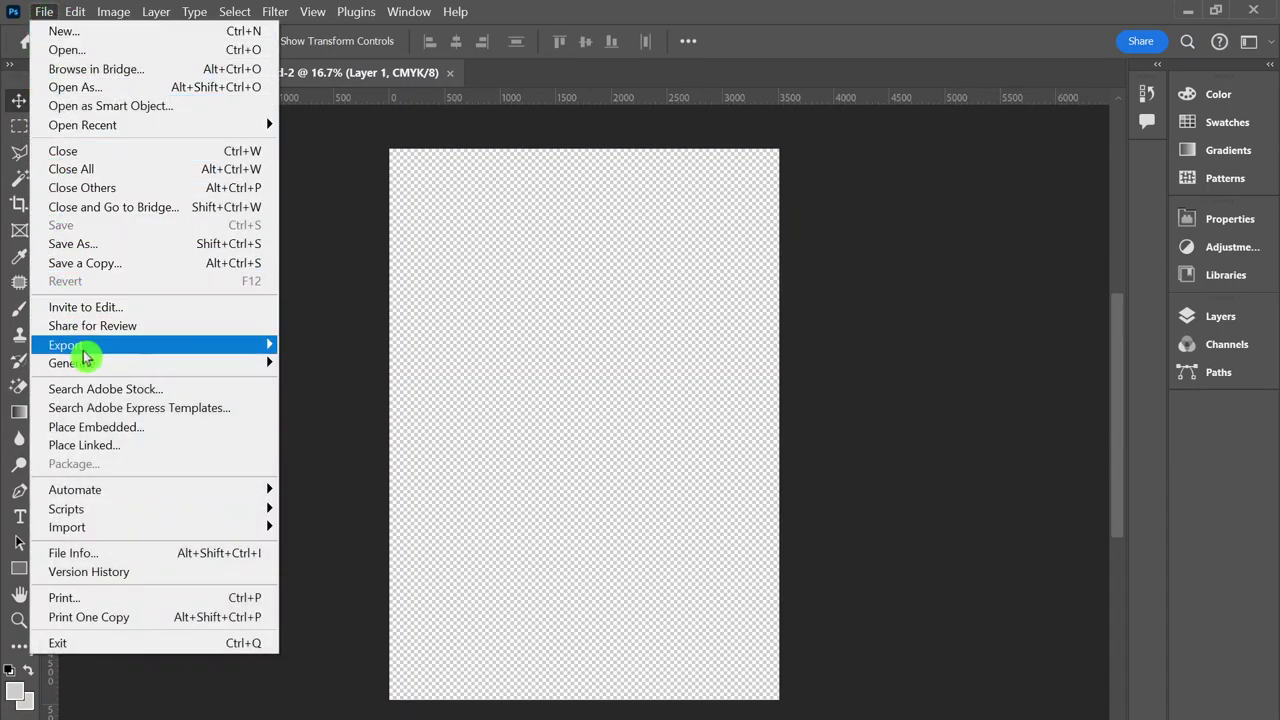
click(95, 427)
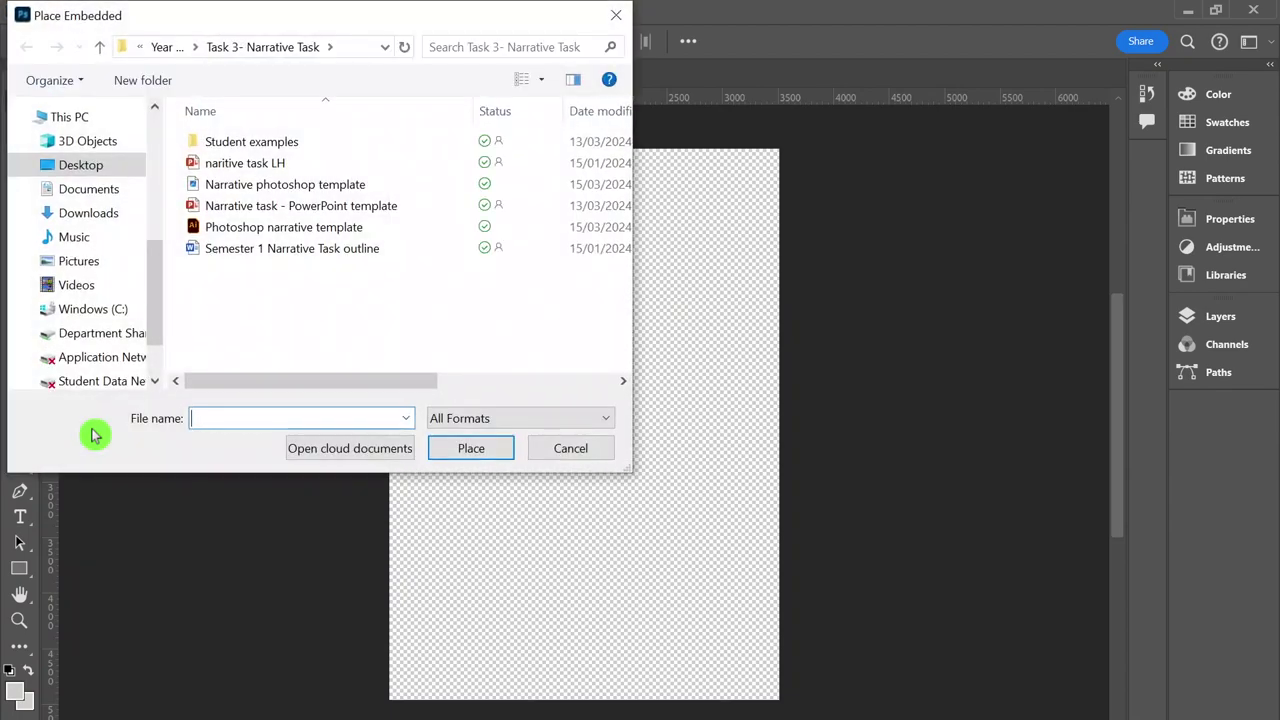
click(88, 216)
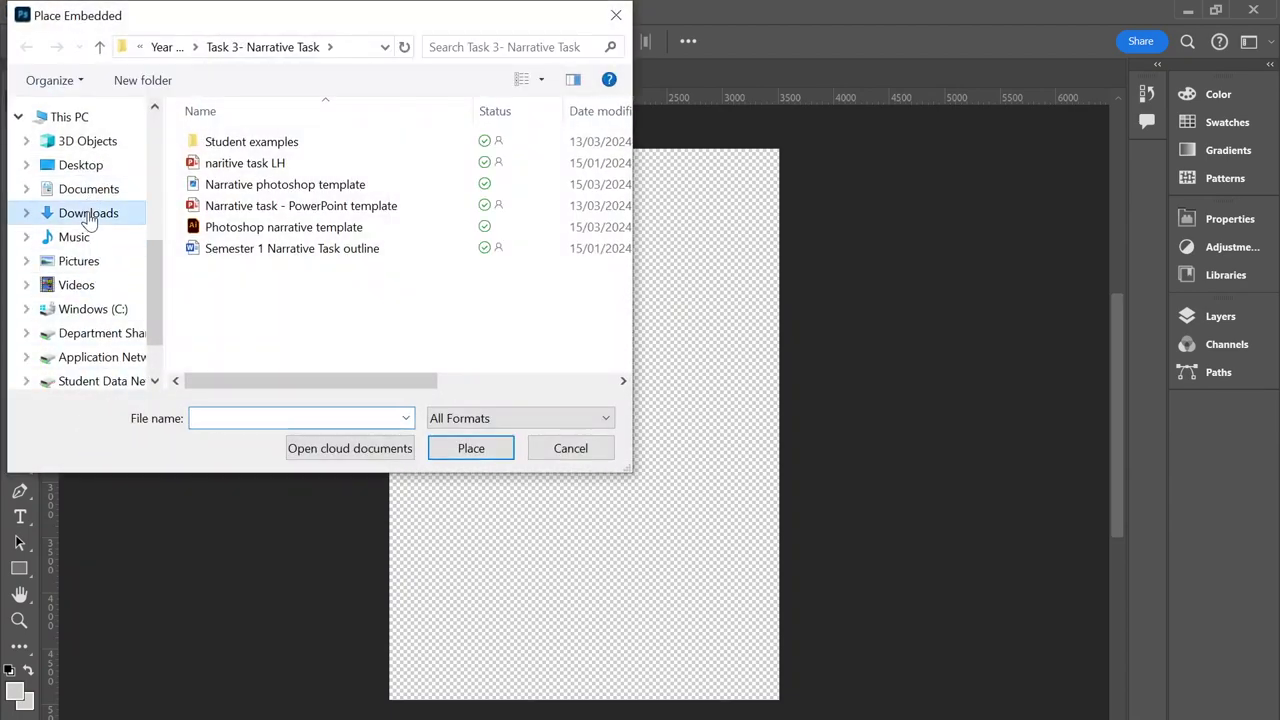
click(256, 171)
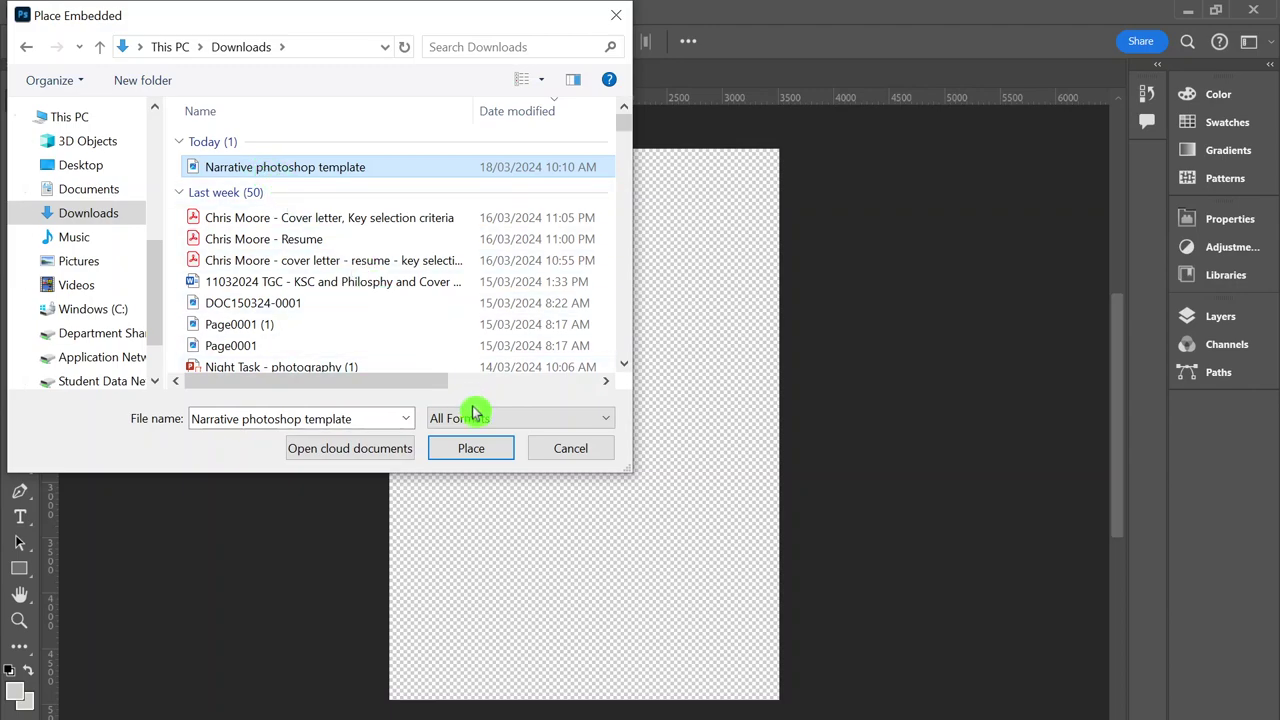
click(503, 454)
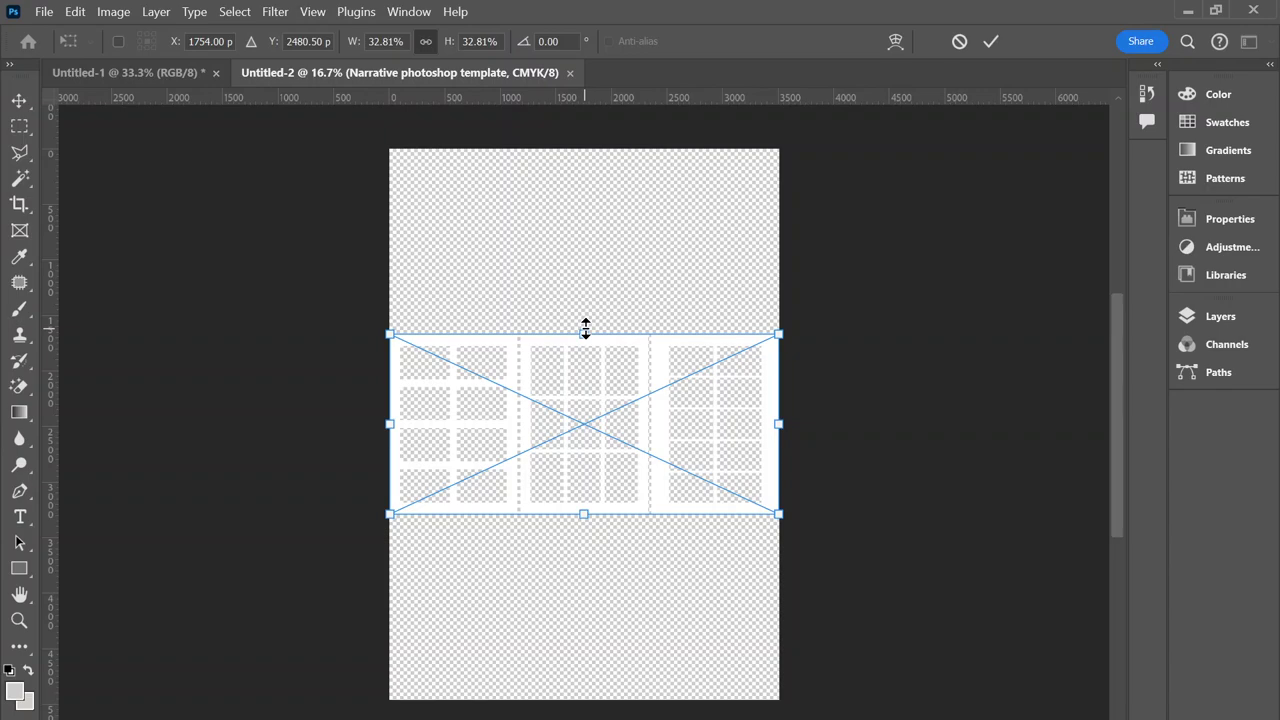
- Scale the placed template to 100% so the grid fills the A3 page, then commit
drag(585, 328, 416, 146)
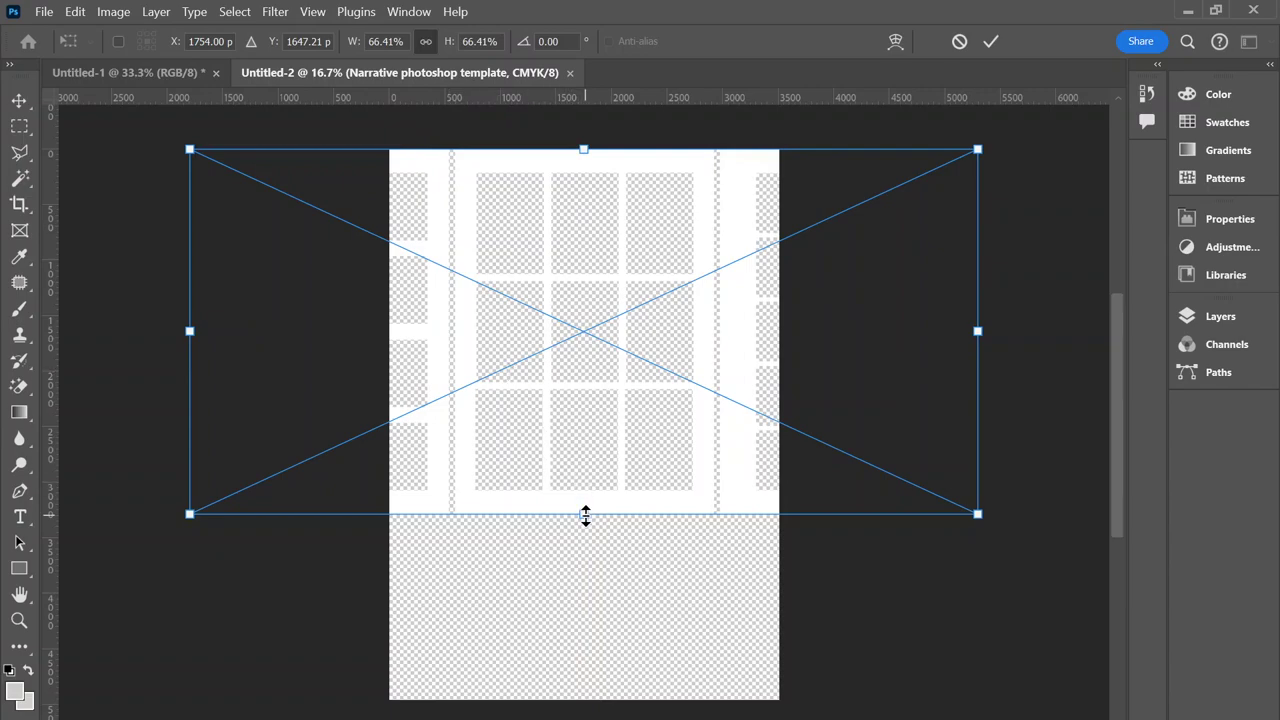
drag(586, 514, 584, 699)
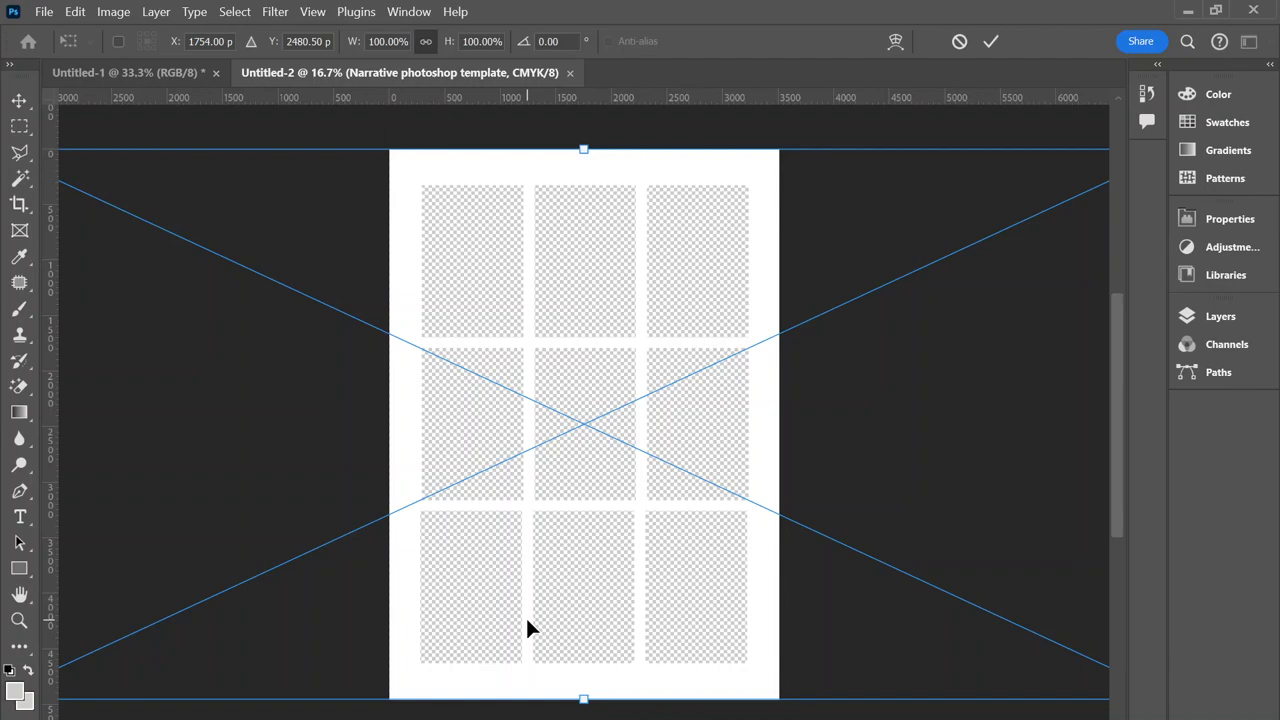
mouse_move(527, 622)
mouse_down()
mouse_move(877, 603)
mouse_move(937, 634)
mouse_move(927, 623)
mouse_move(523, 631)
mouse_up()
key(Return)
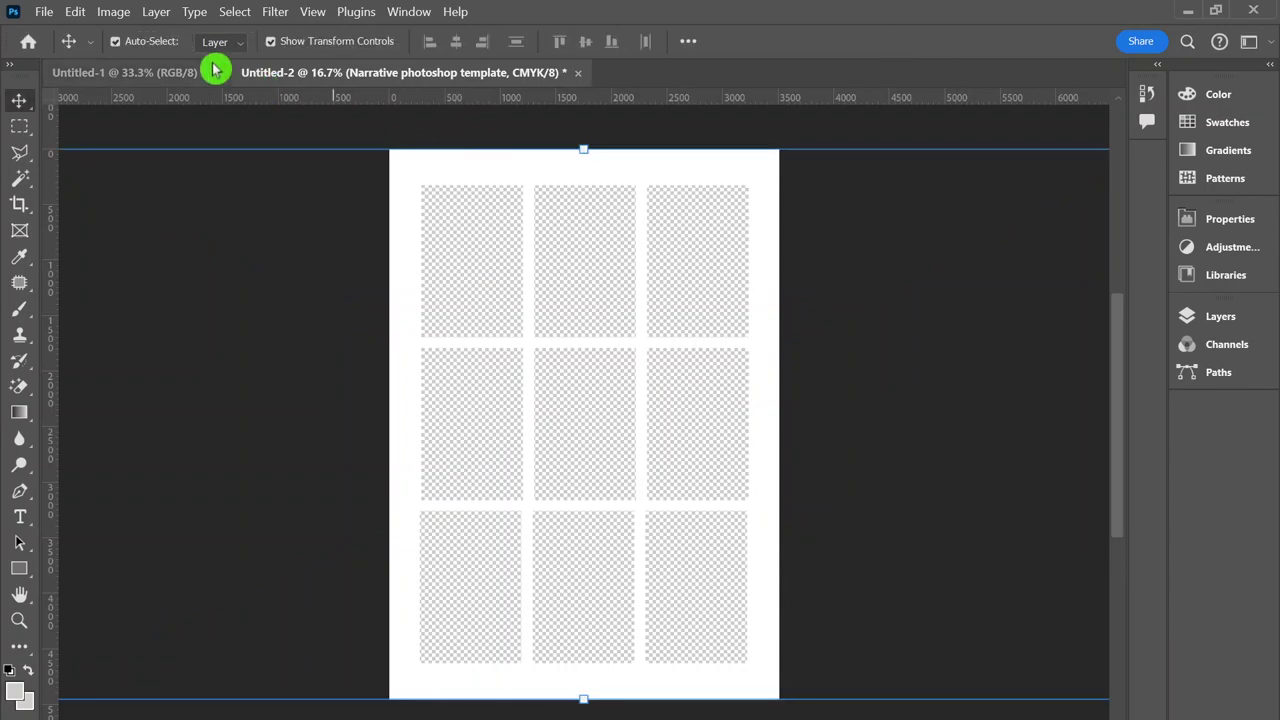
- Rotate the Untitled-2 canvas 90° clockwise with Image Rotation
click(113, 12)
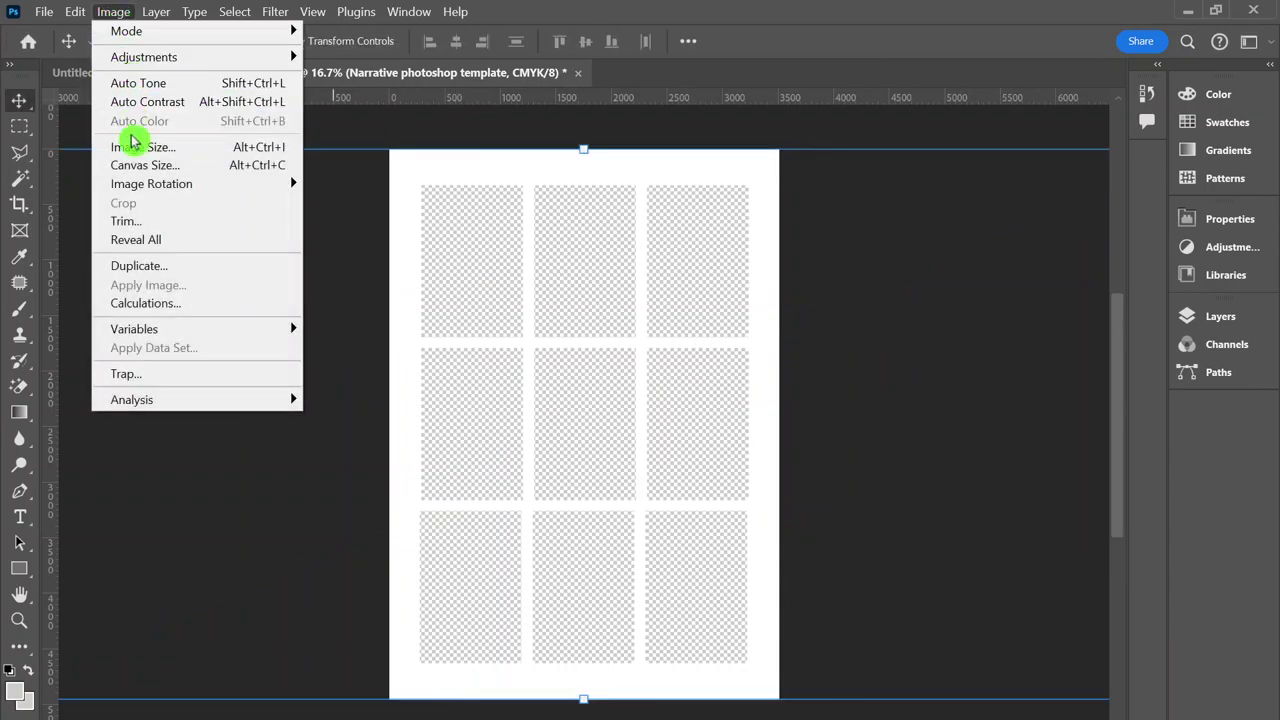
mouse_move(177, 186)
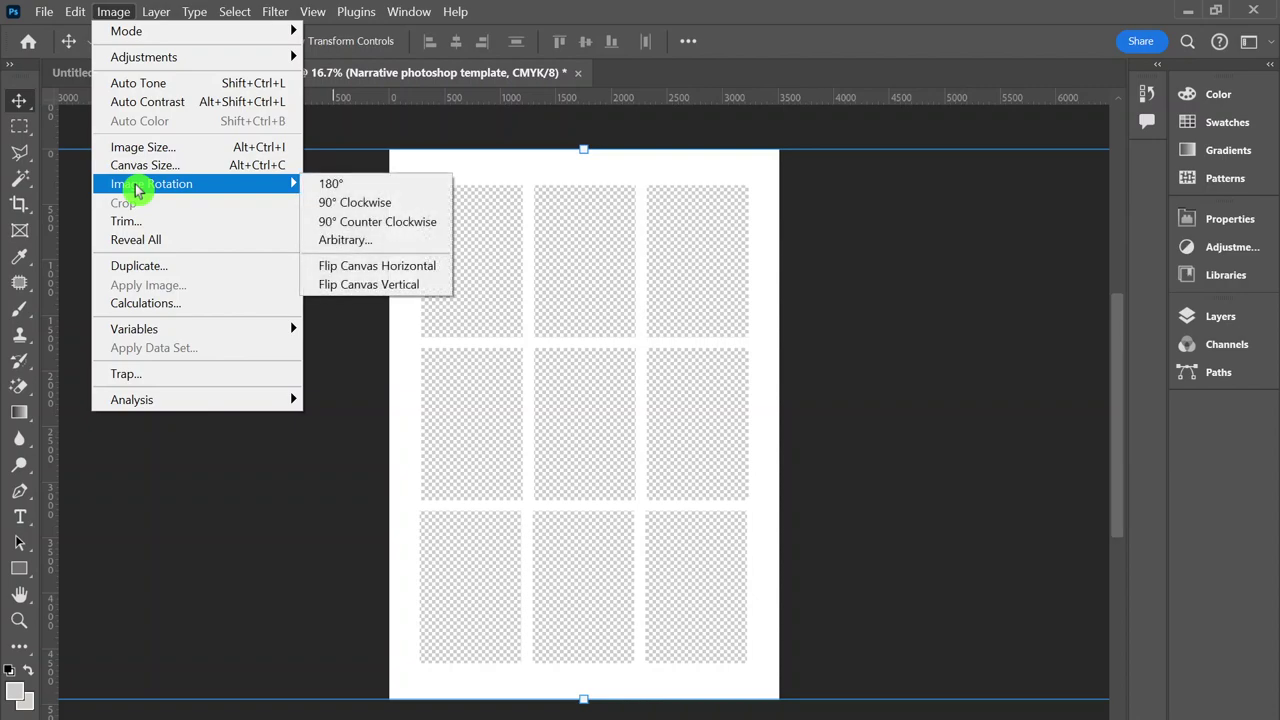
click(340, 204)
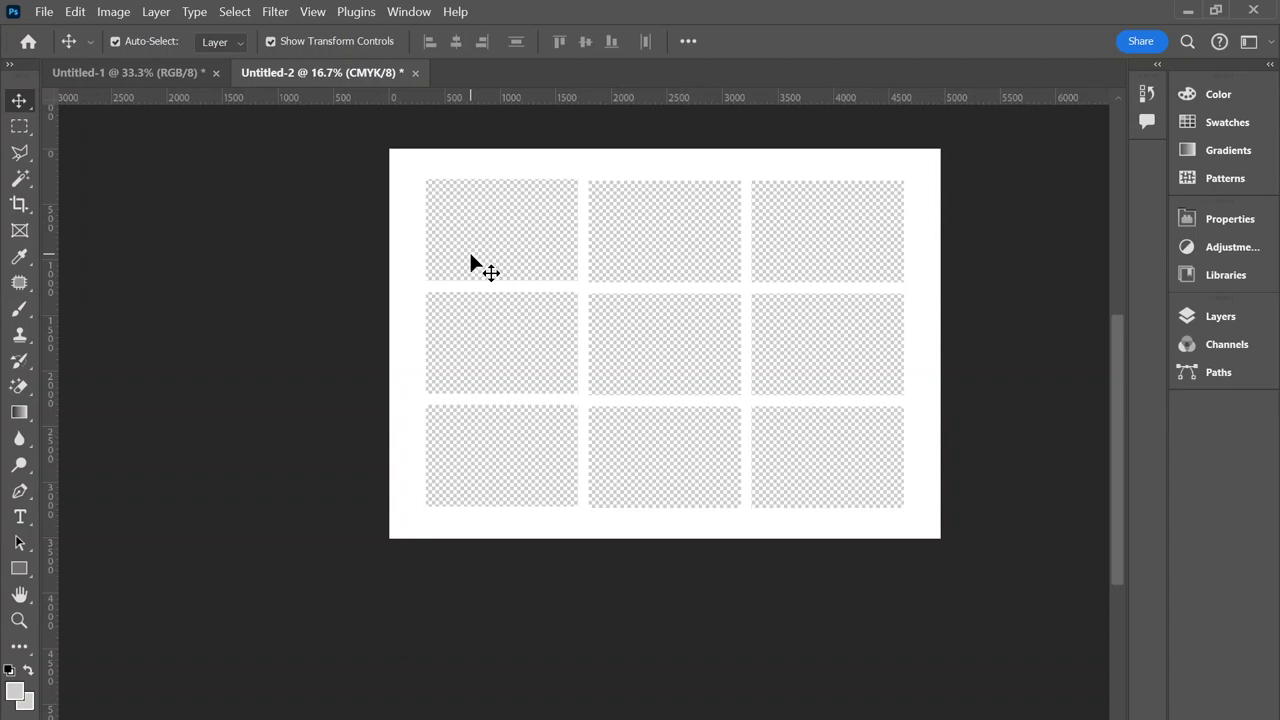
- Apply Lock all to the Narrative photoshop template layer in the Layers panel
click(1198, 313)
click(1222, 317)
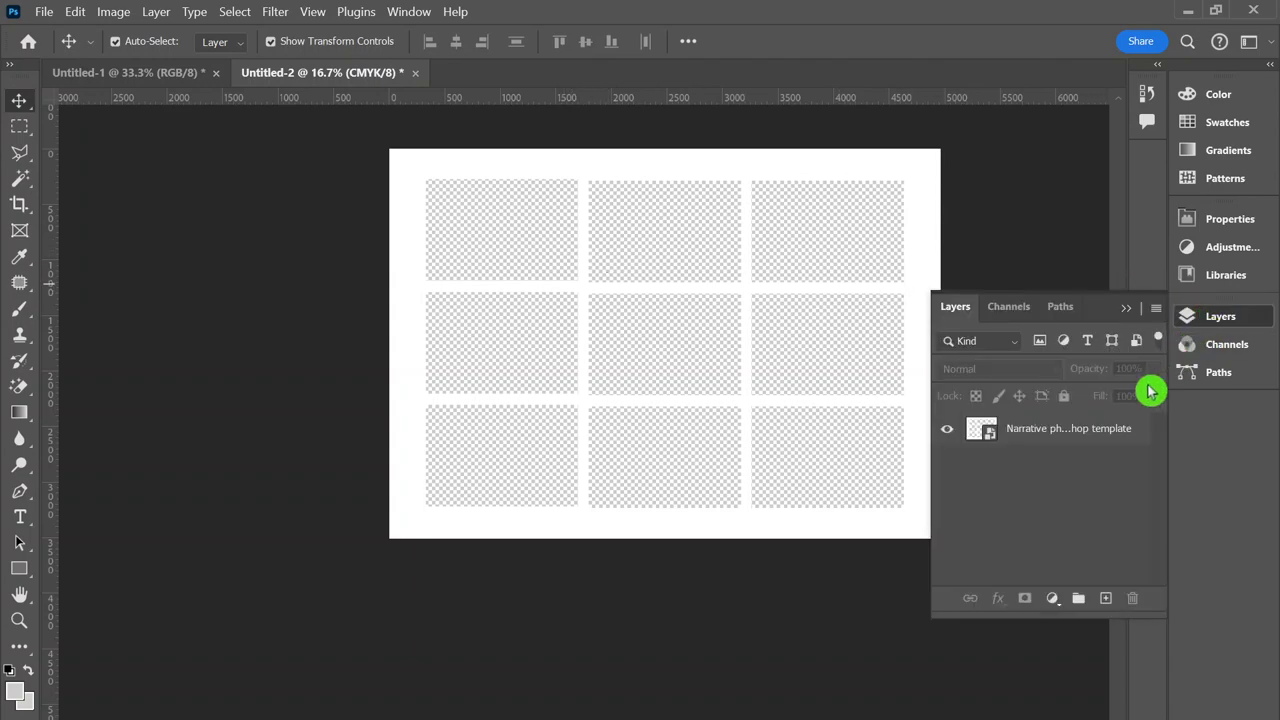
click(1131, 434)
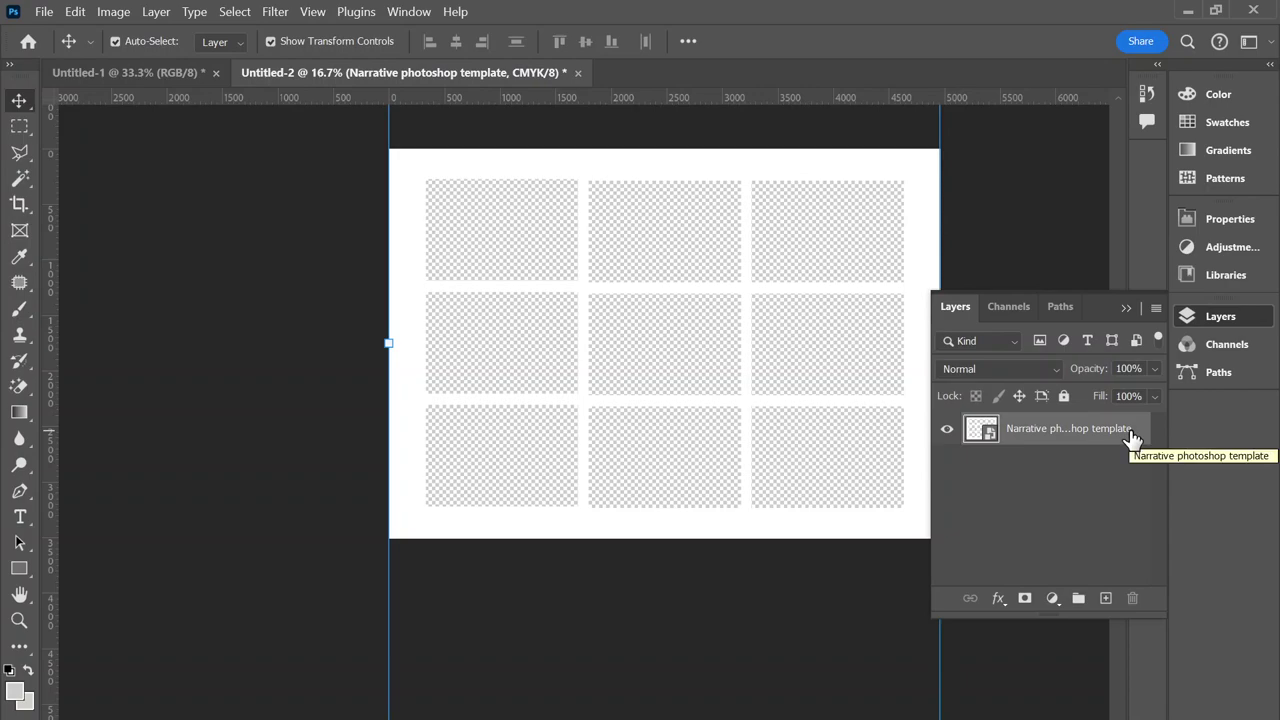
click(1064, 400)
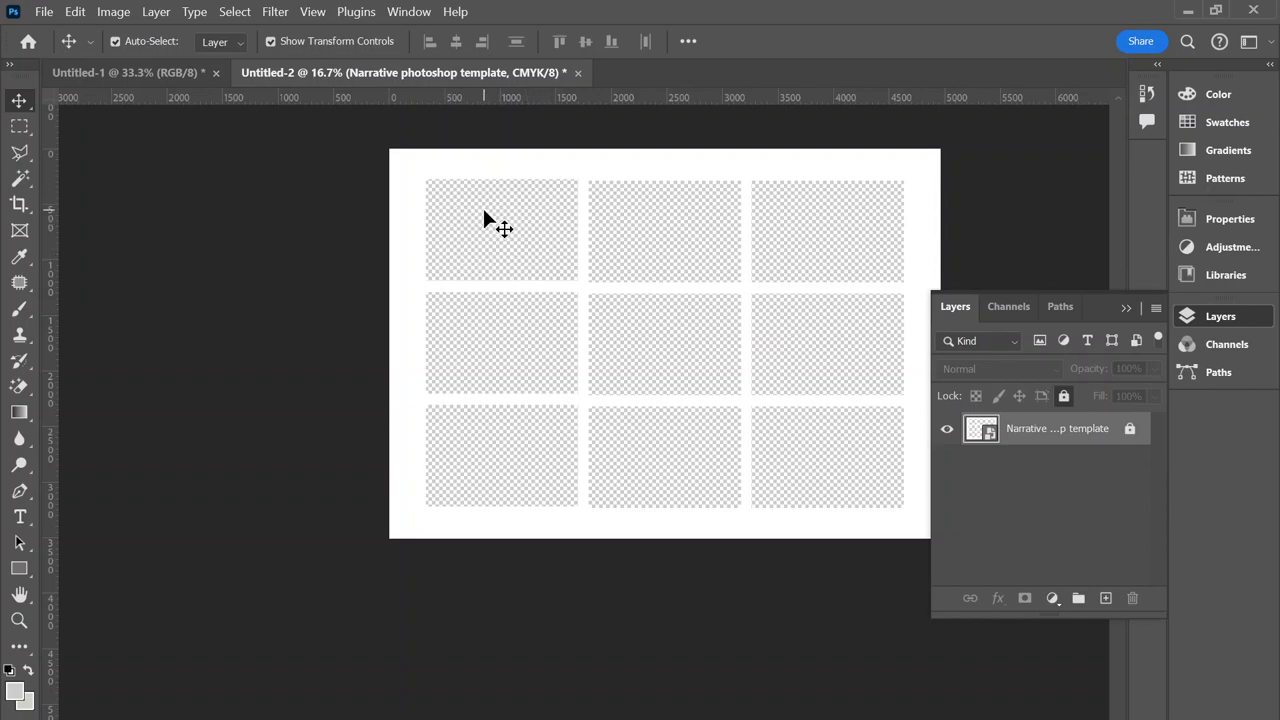
click(1127, 309)
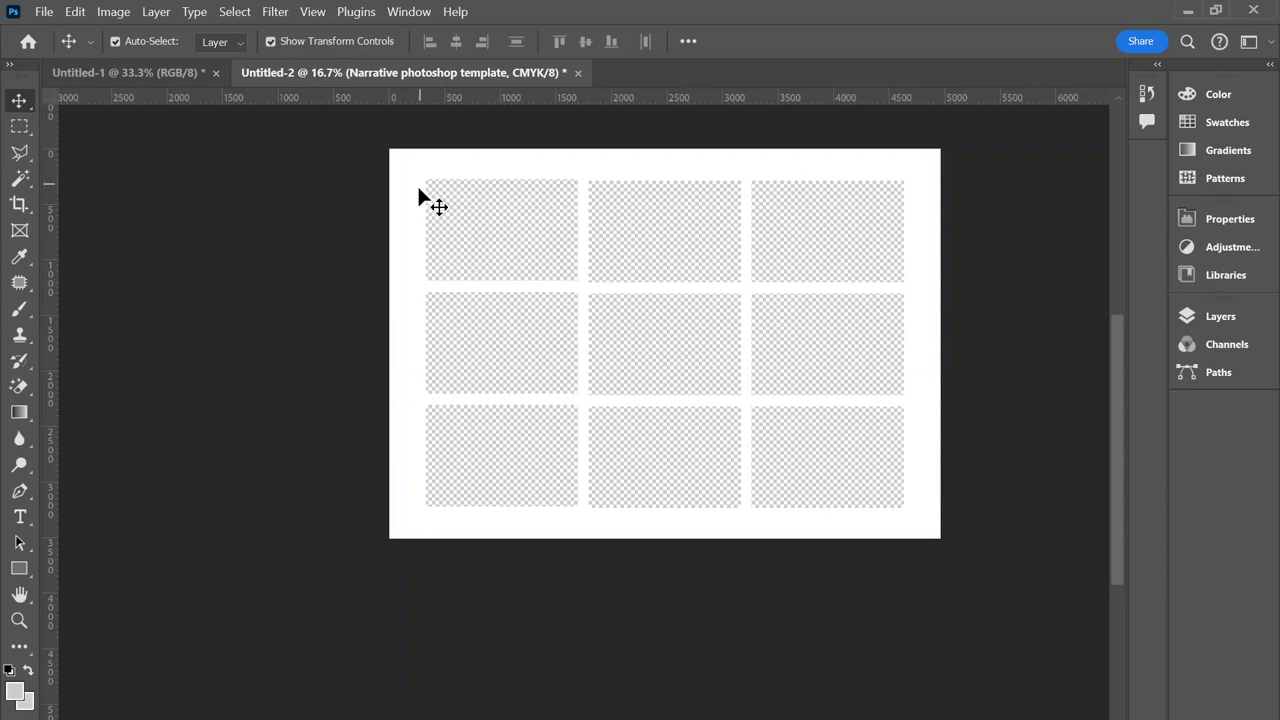
- Create Untitled-3 from the recent 297 × 420 mm, 300 ppi RGB preset, then return to Untitled-2
click(163, 72)
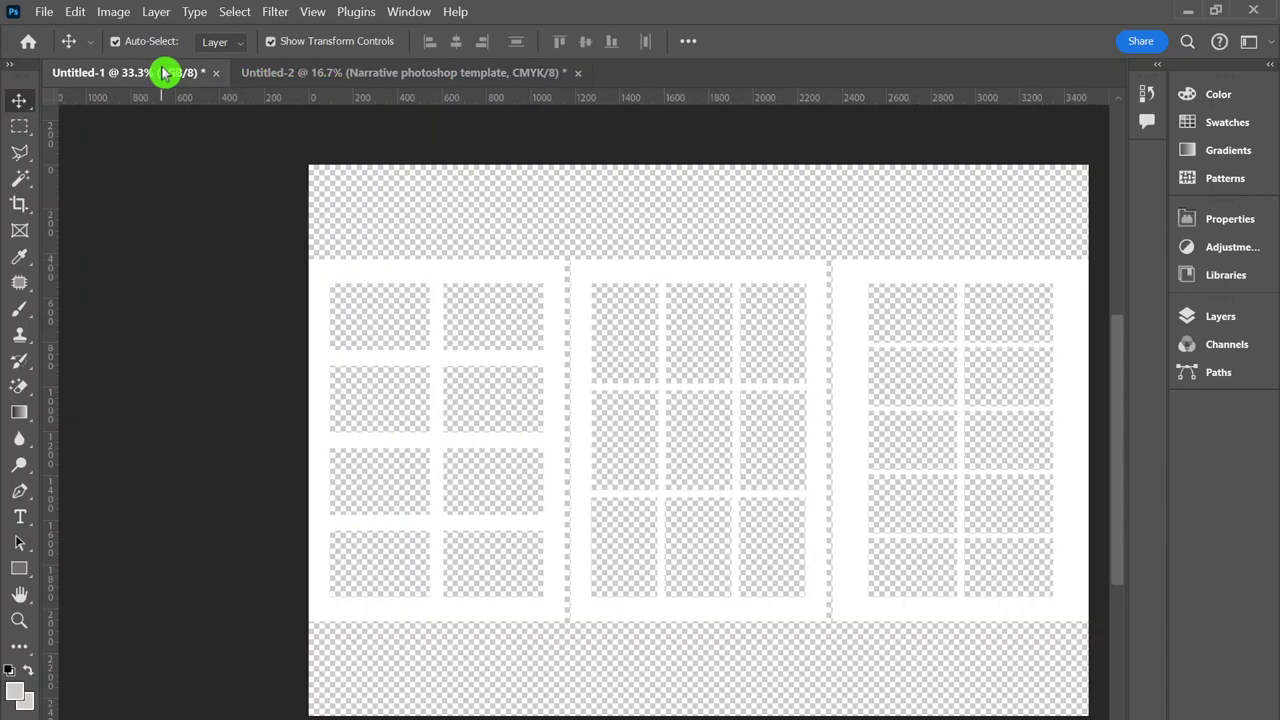
click(46, 12)
click(46, 30)
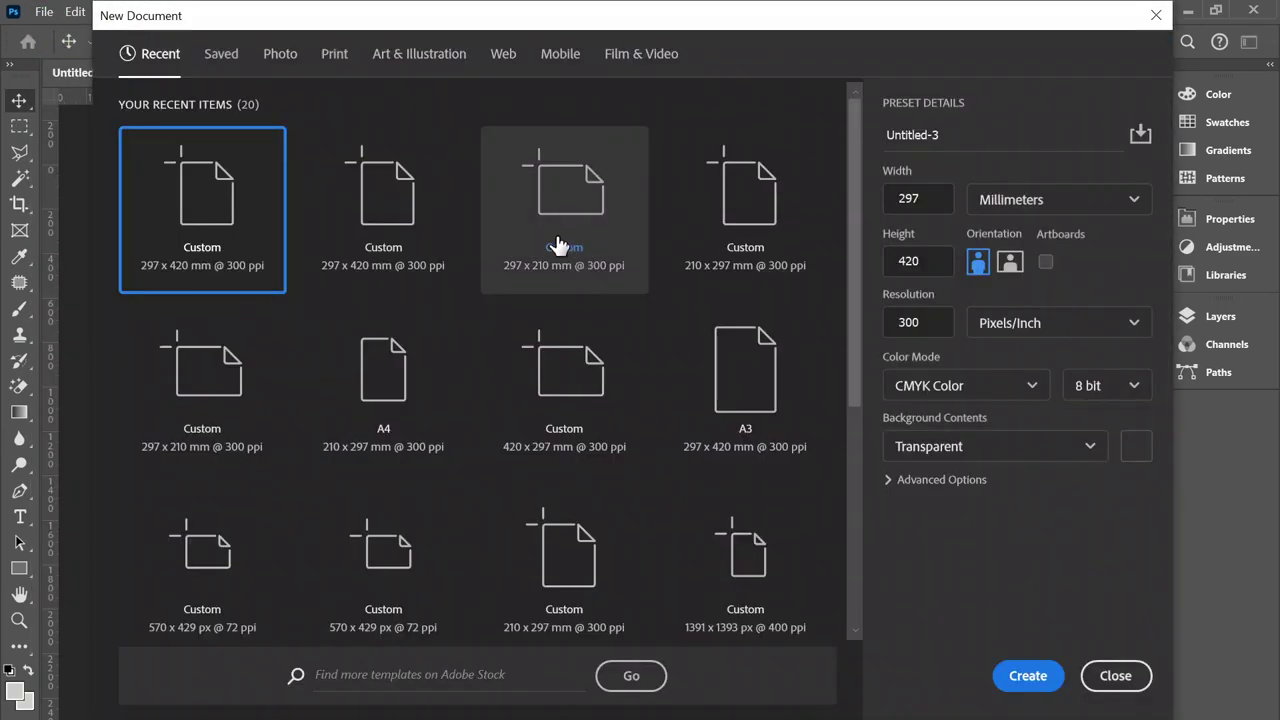
click(383, 220)
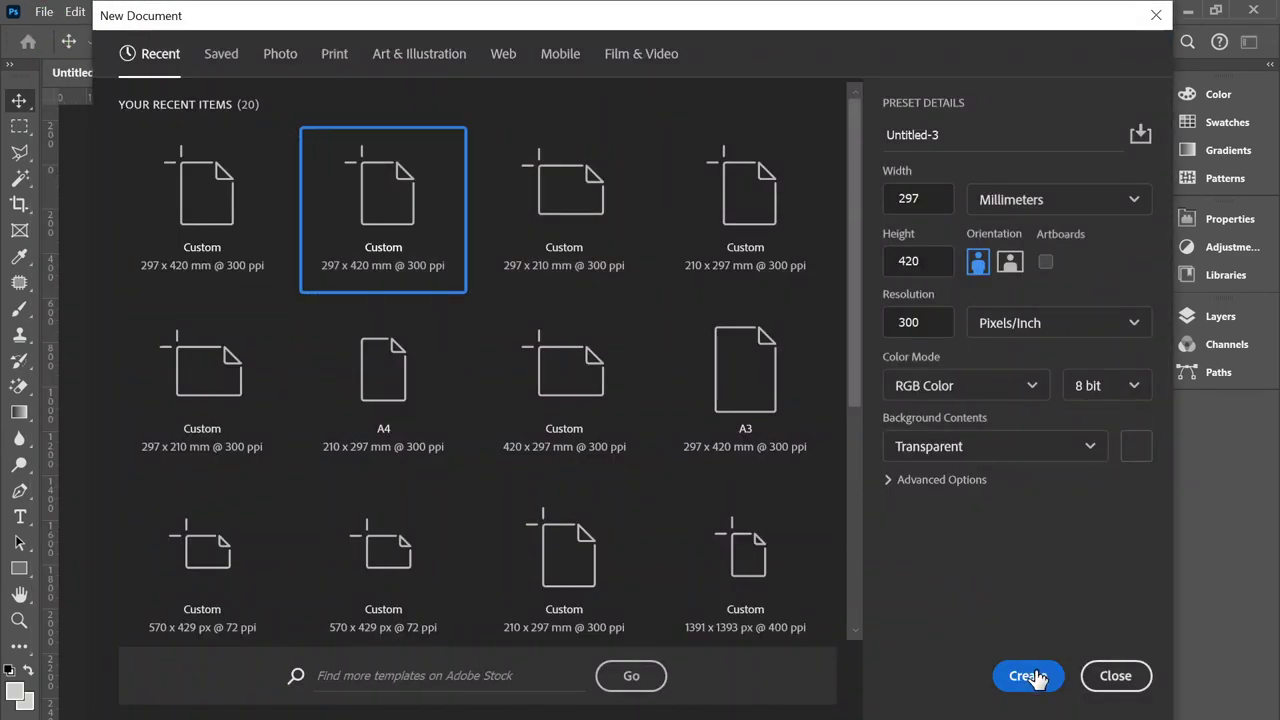
click(1030, 676)
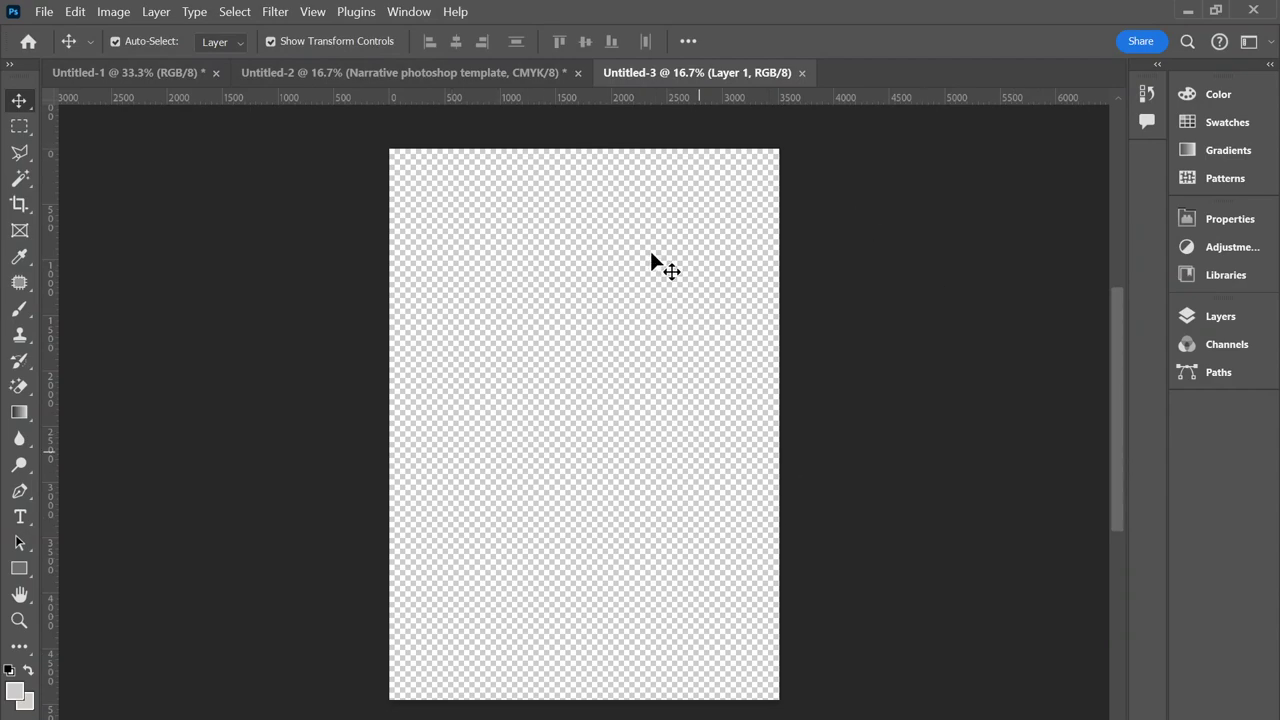
click(424, 74)
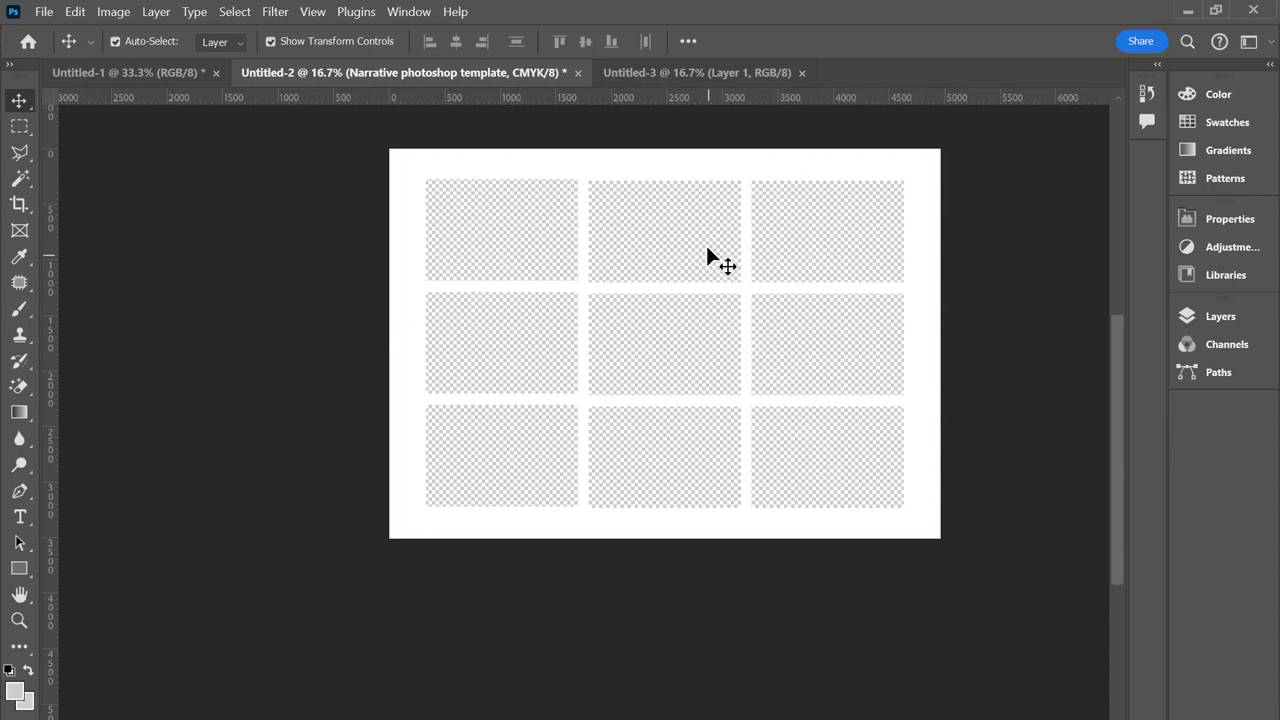
click(672, 85)
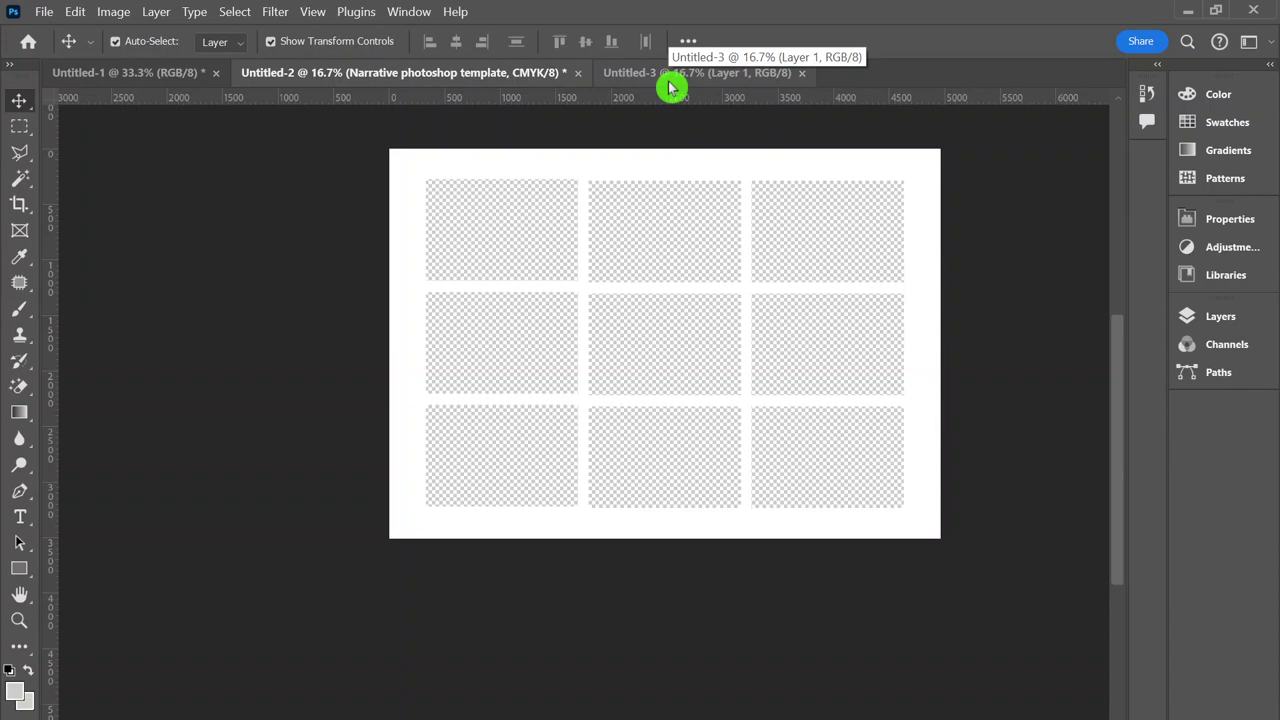
click(648, 85)
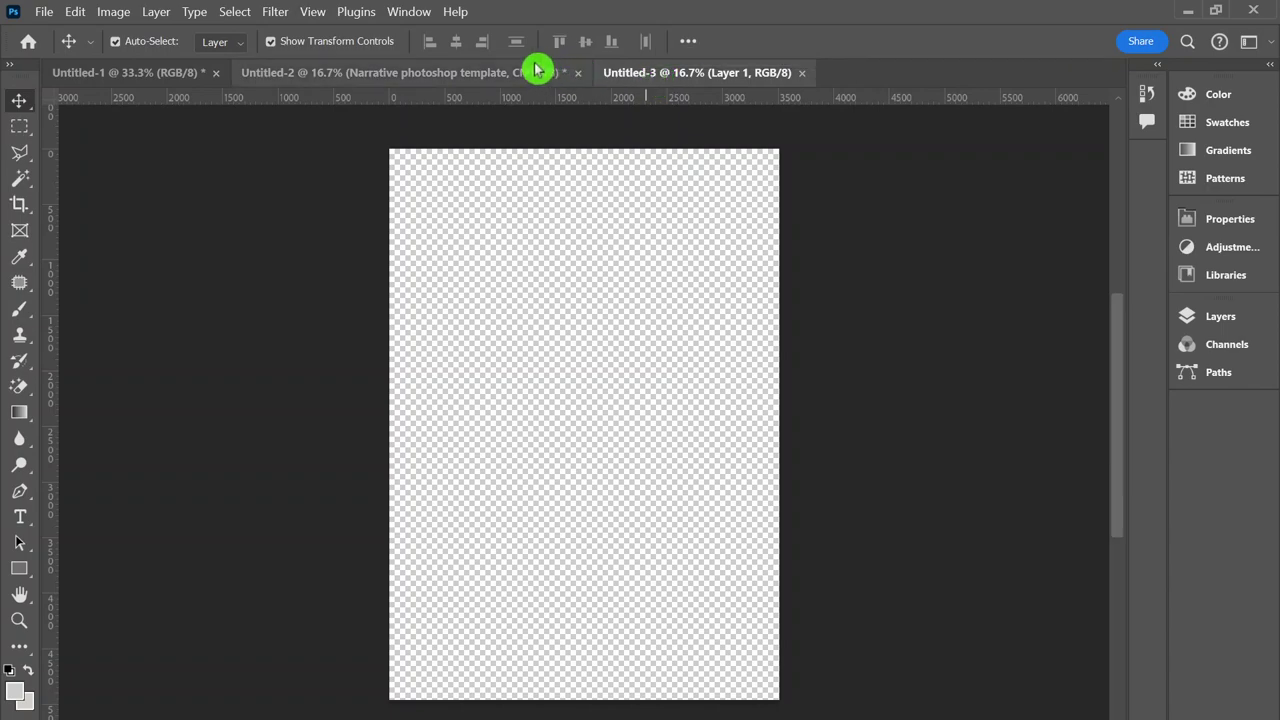
click(503, 72)
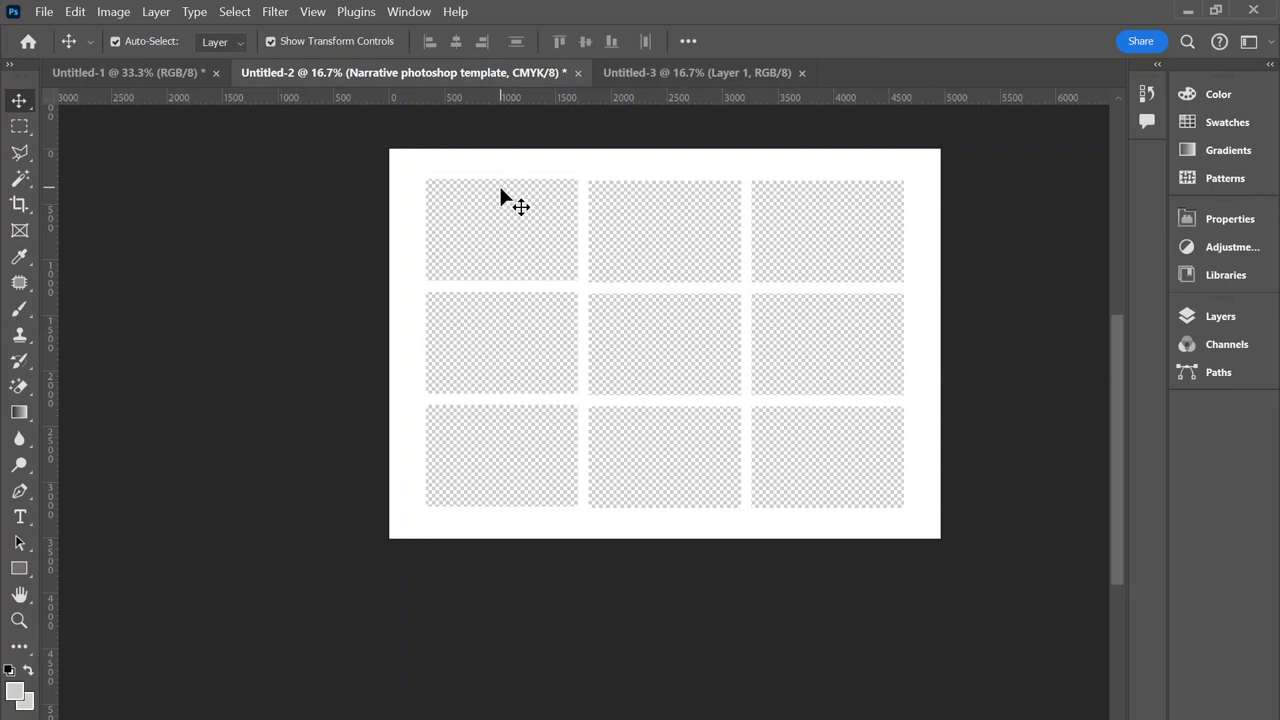